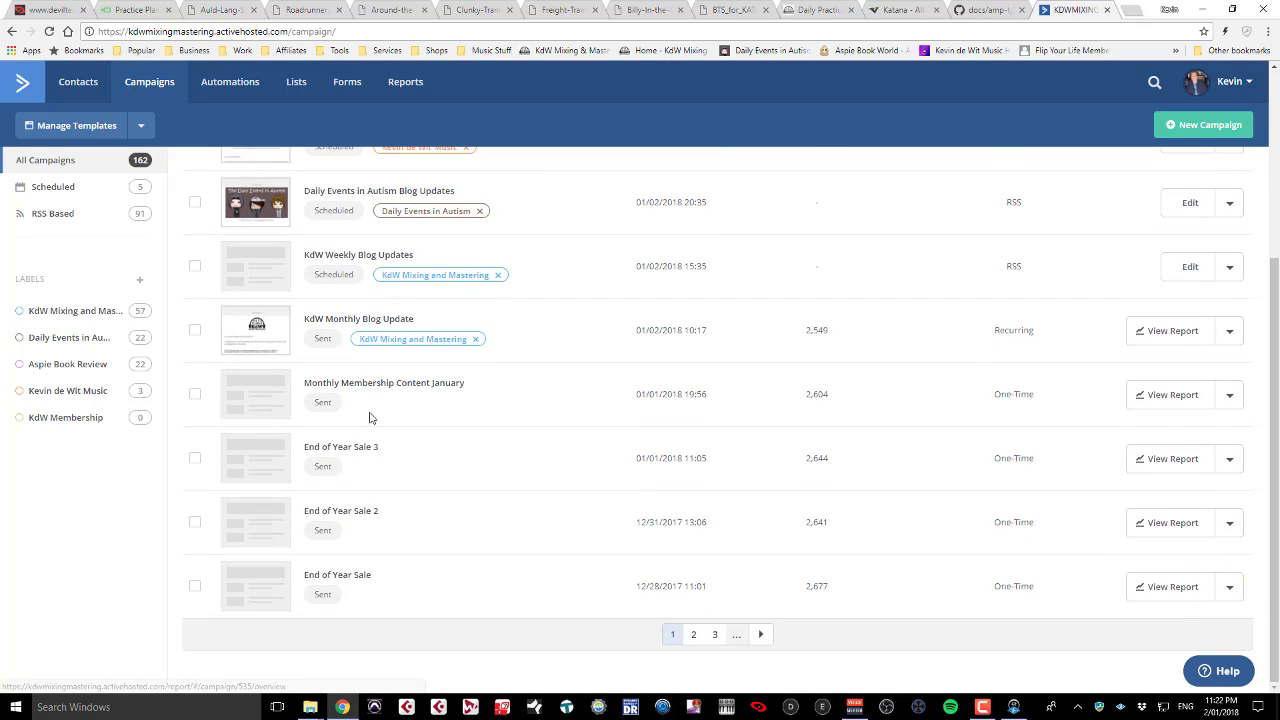
Step: Open the scheduled KdW Weekly Blog Updates campaign for editing, keep the RSS Triggered type and proceed to list selection
scroll(406, 402, up, 1)
scroll(406, 400, up, 2)
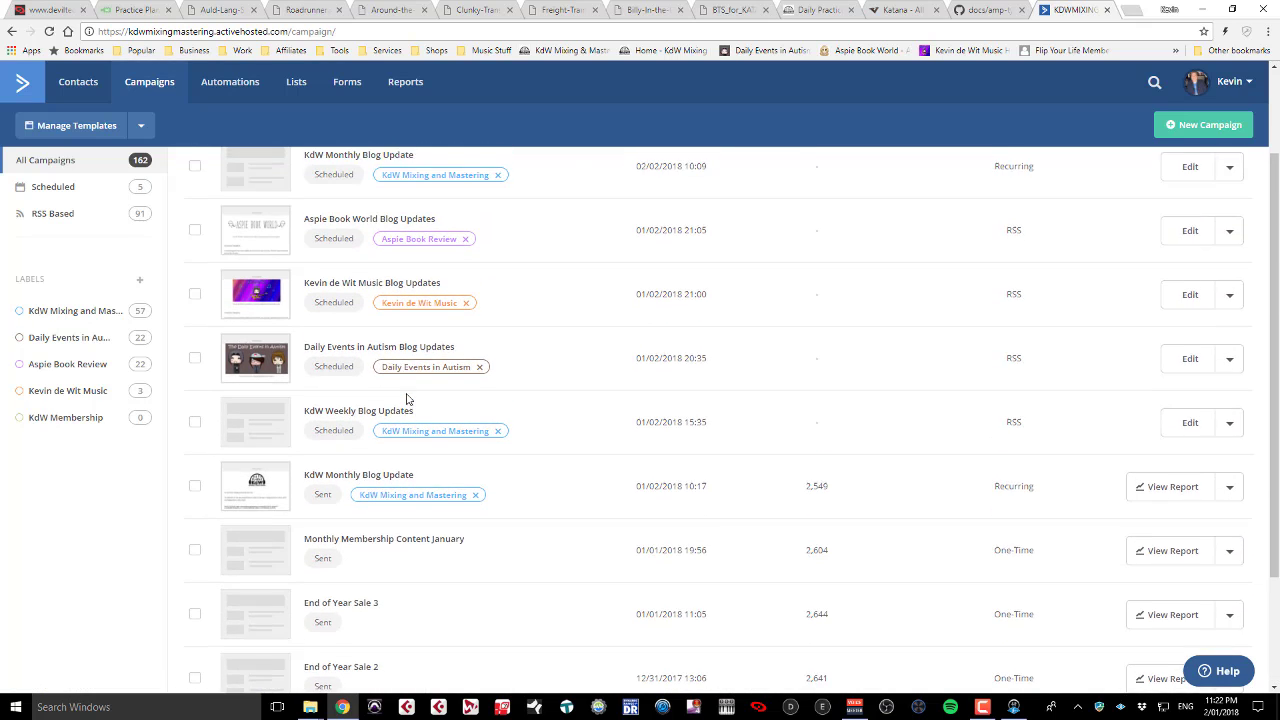
scroll(406, 400, down, 1)
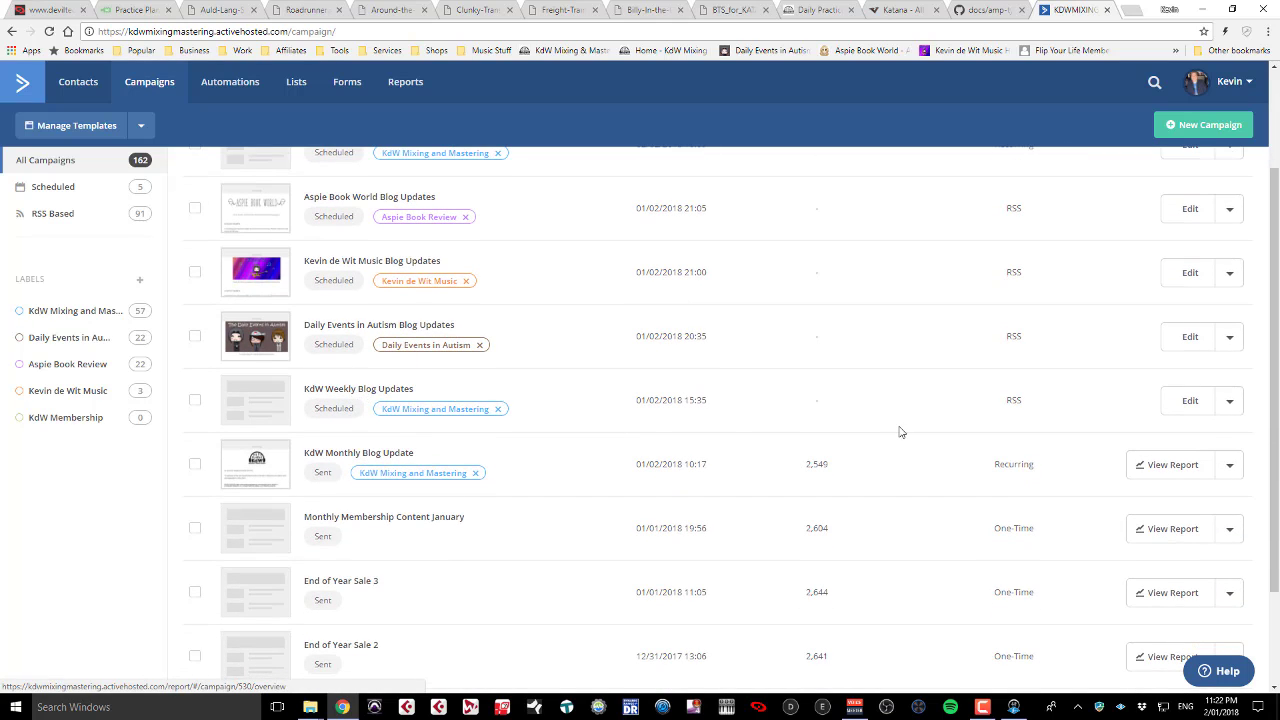
click(1190, 401)
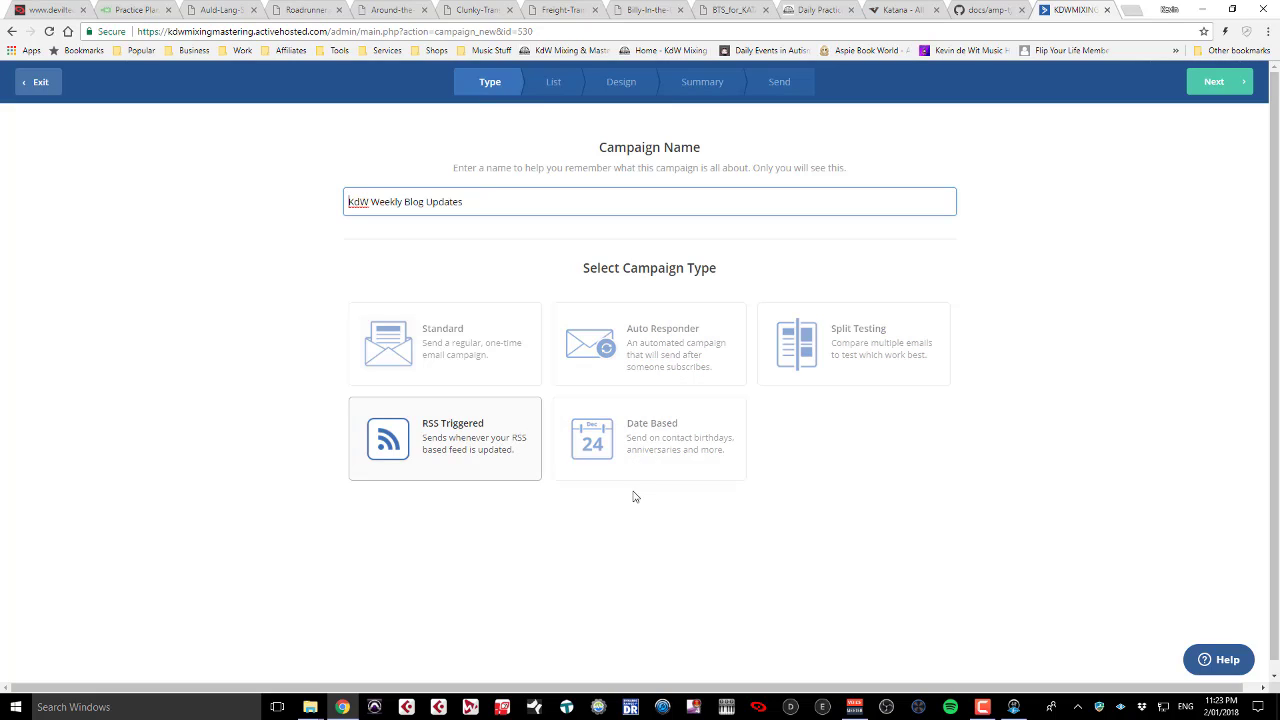
click(488, 449)
click(1203, 86)
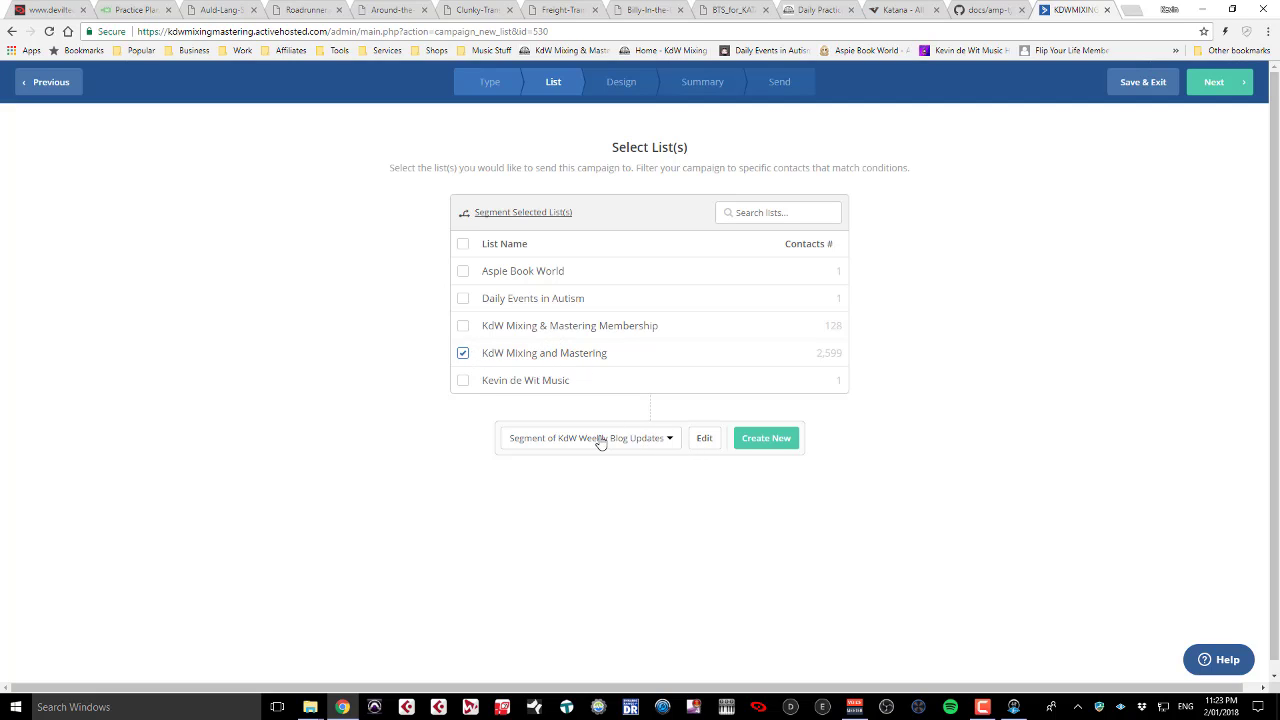
Step: Review the conditions of the KdW Weekly Blog Updates segment, close them and proceed to the email design
click(702, 439)
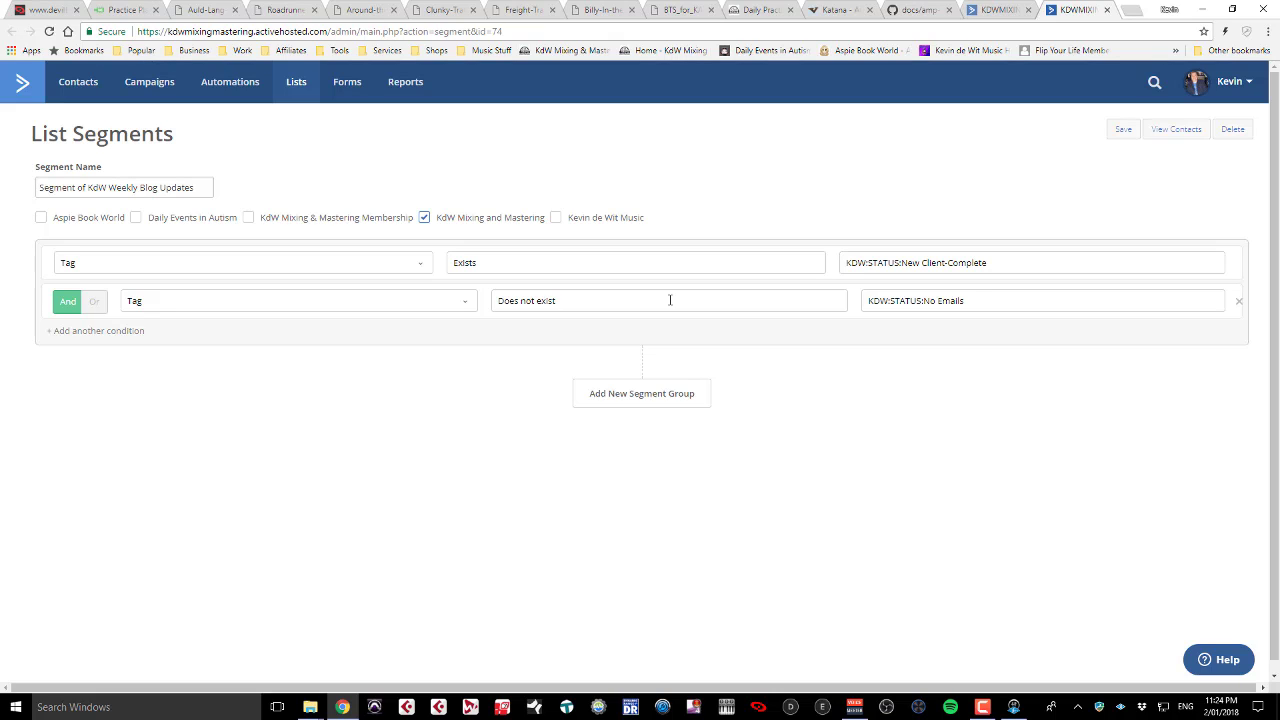
click(1106, 11)
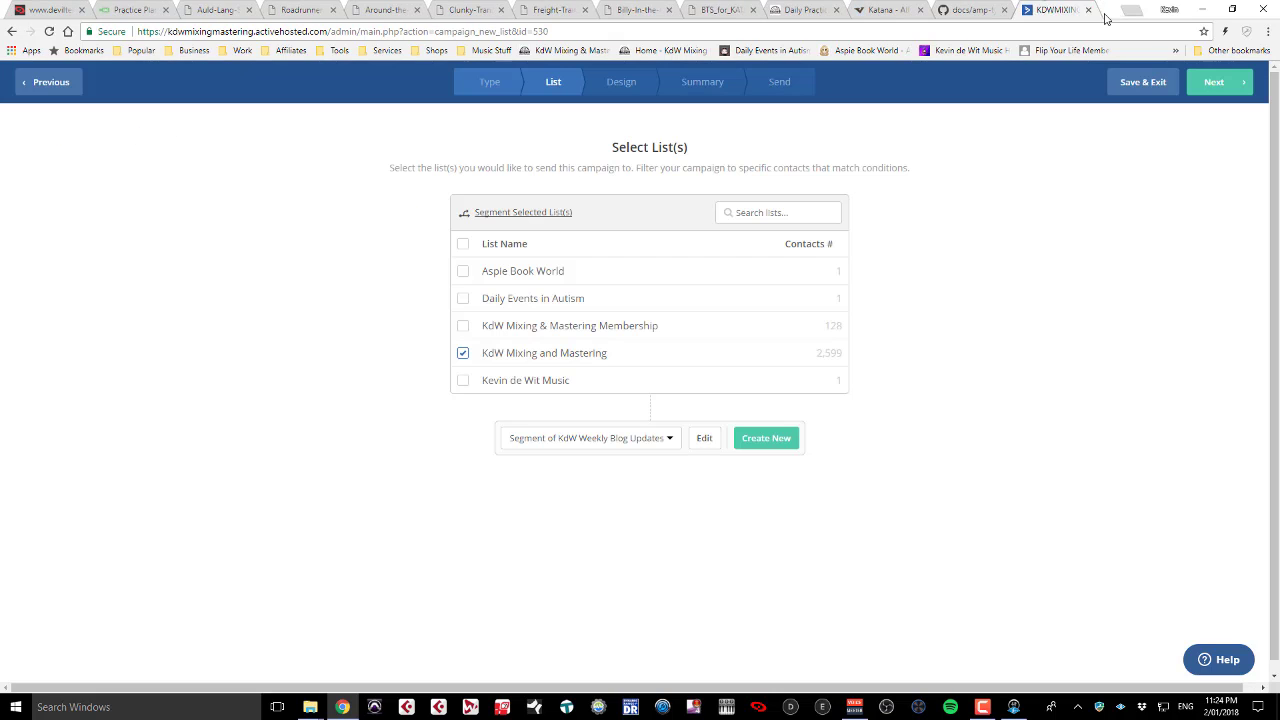
click(1196, 89)
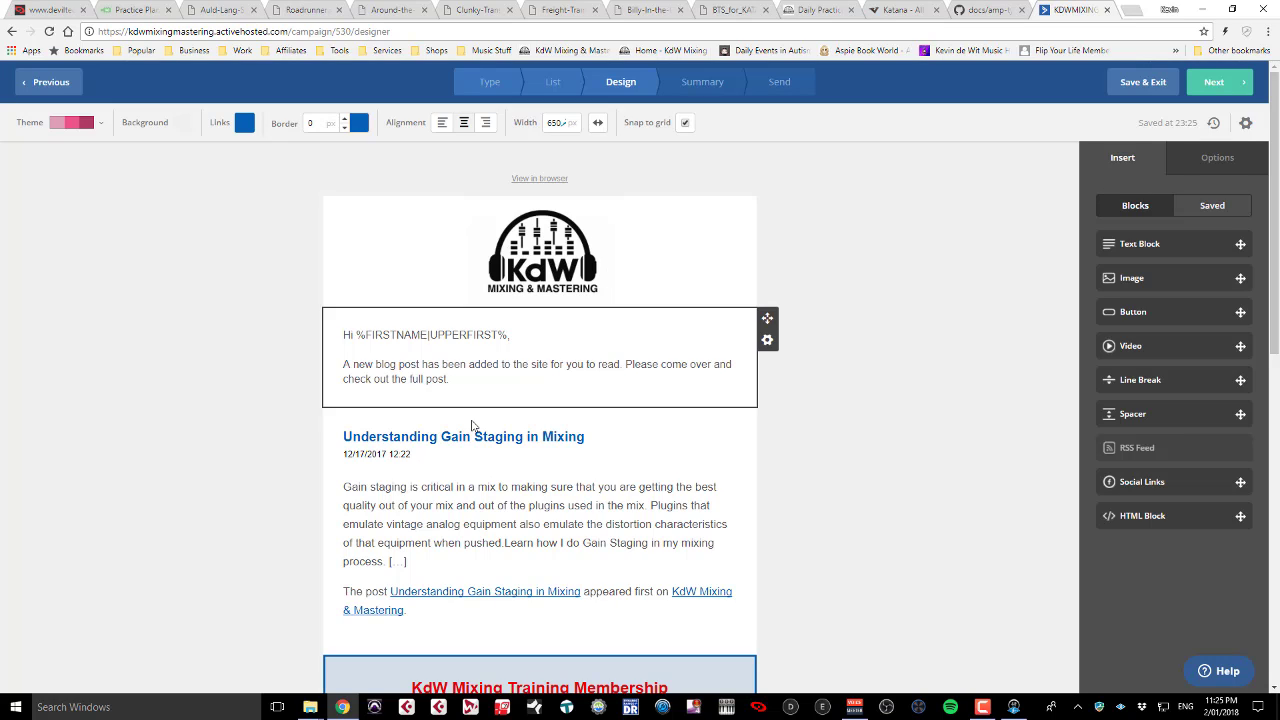
Step: Examine the email's layout from the logo and RSS feed block down to the footer, and the content blocks available to insert
scroll(474, 450, down, 2)
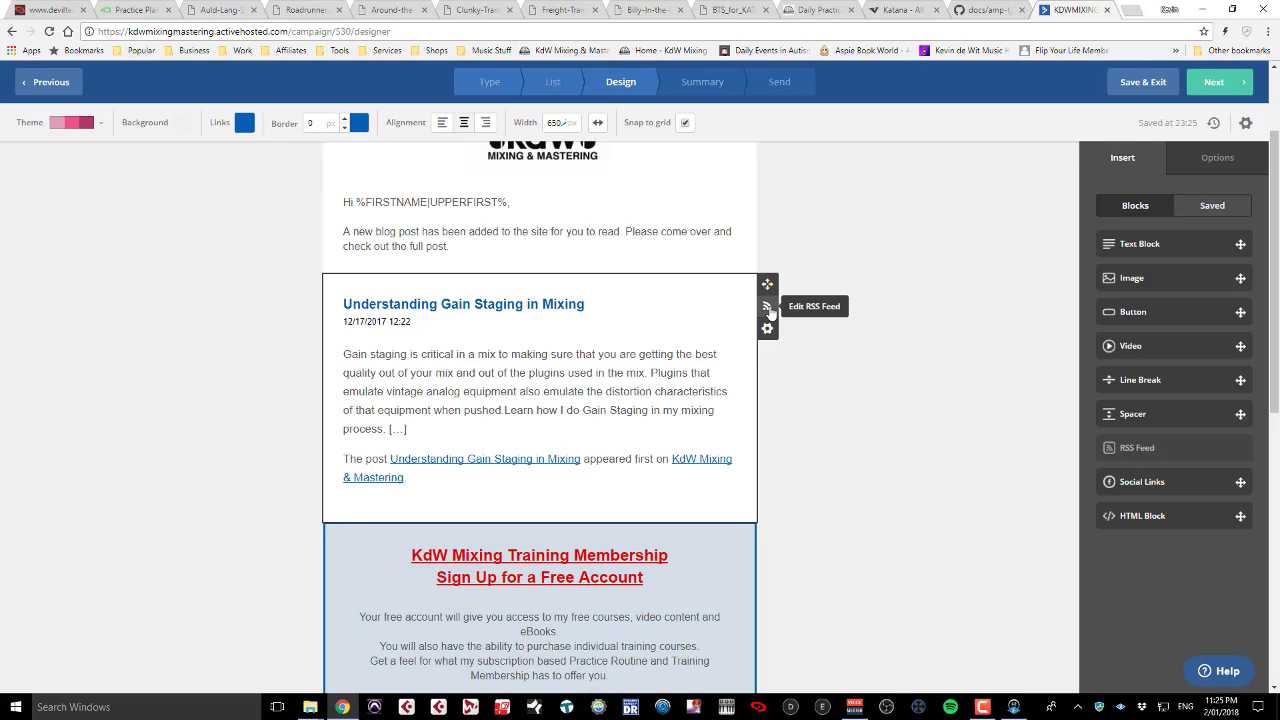
scroll(702, 332, down, 1)
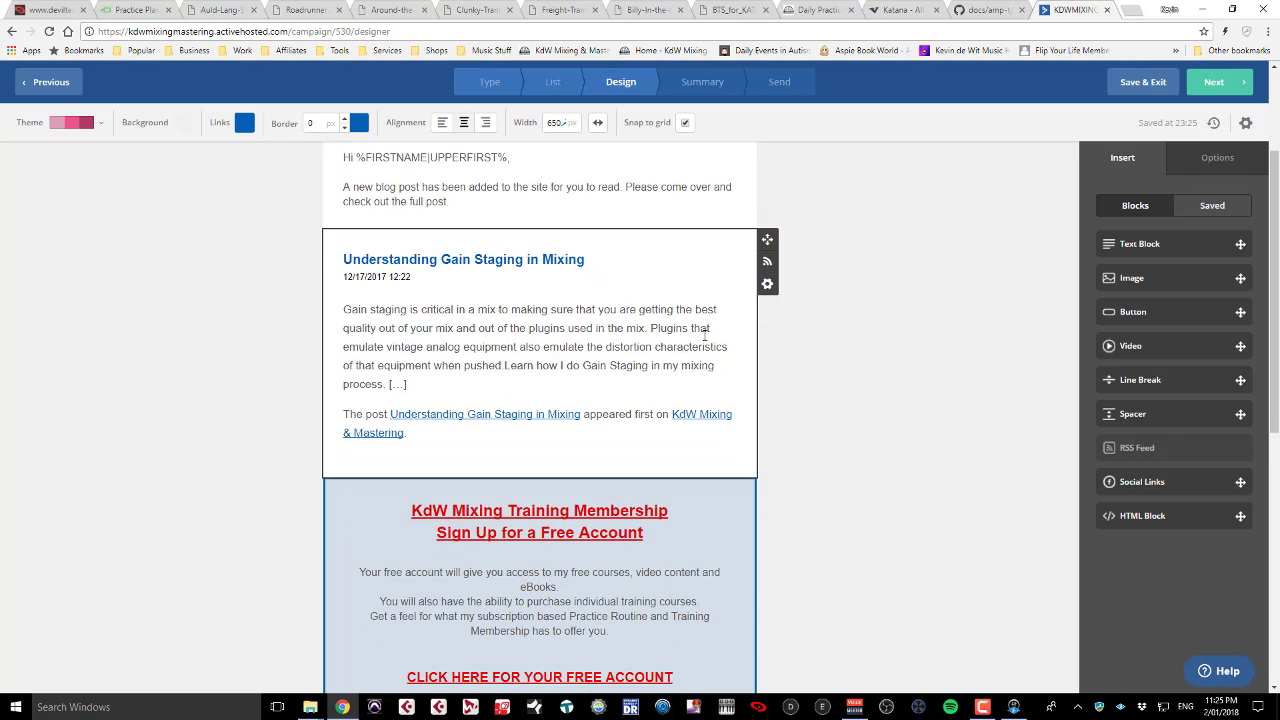
scroll(704, 335, down, 2)
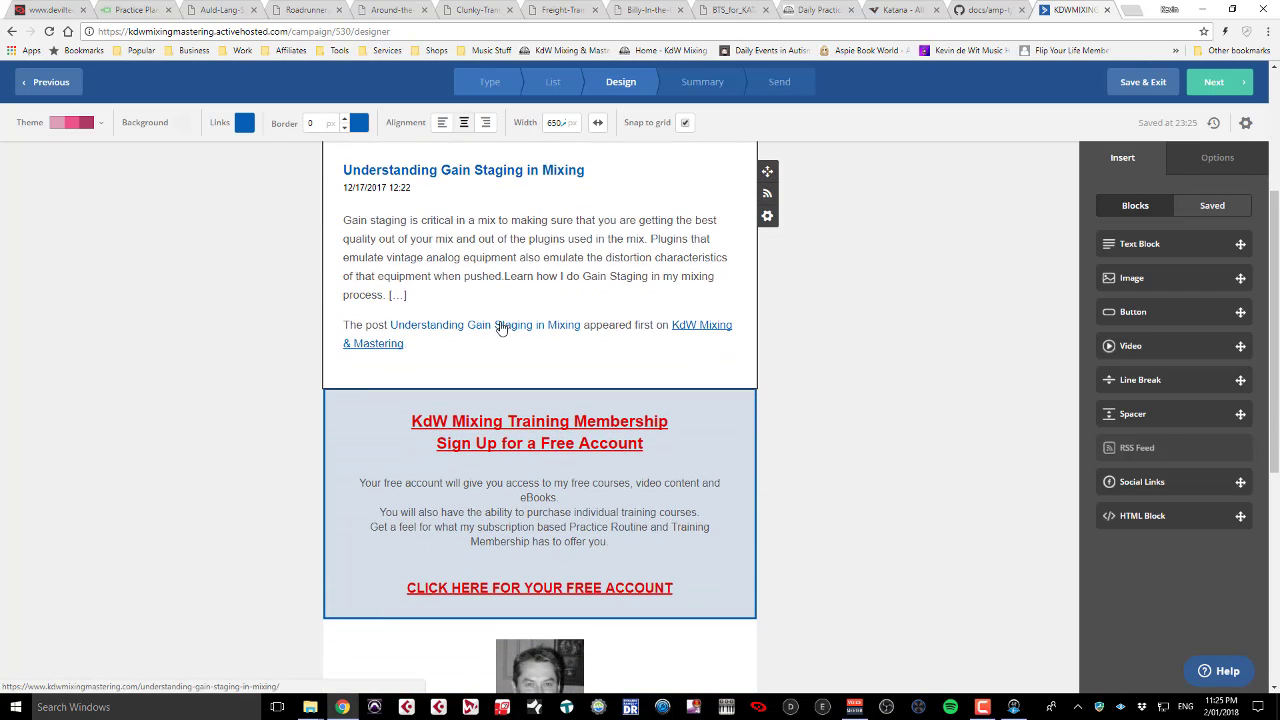
scroll(600, 315, down, 1)
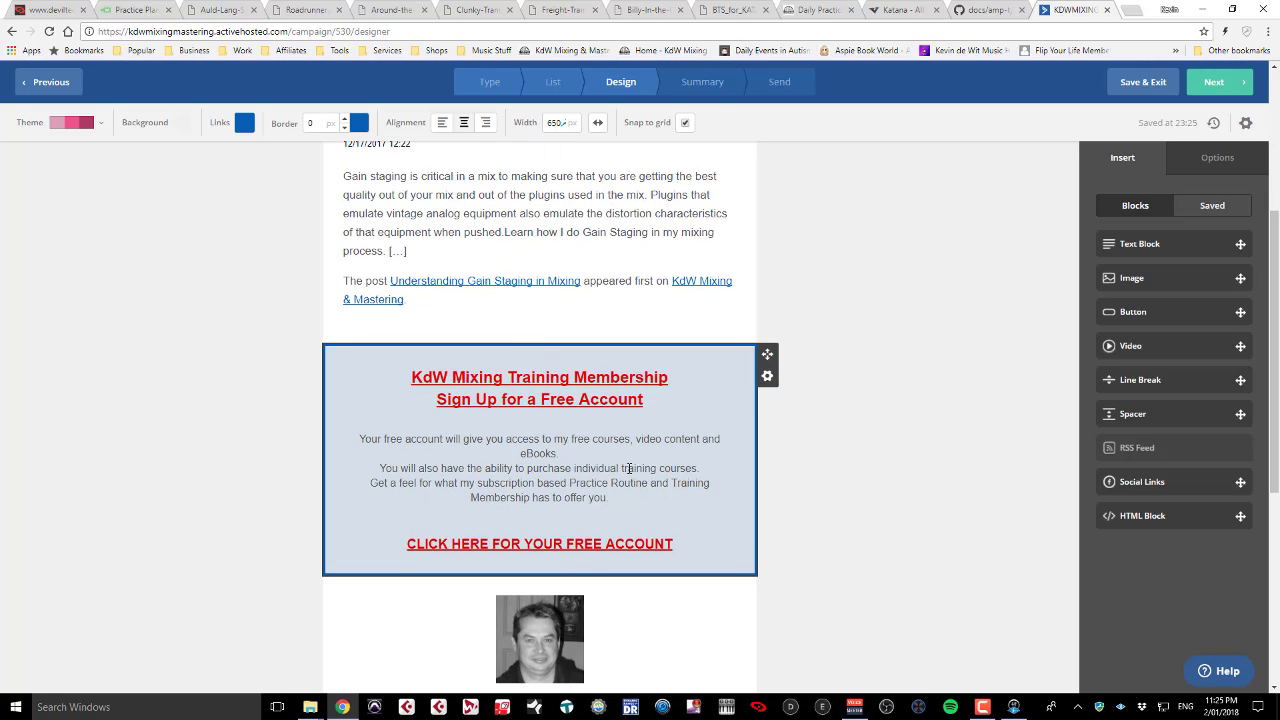
scroll(628, 469, down, 5)
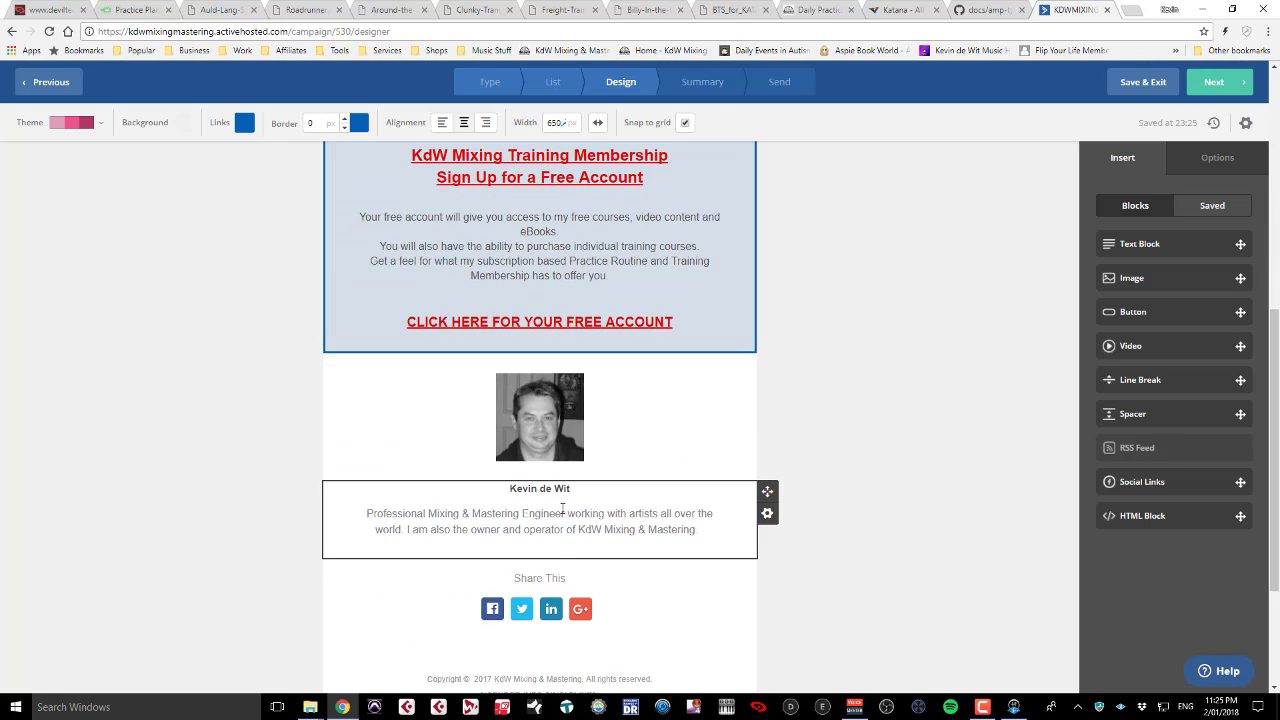
scroll(600, 612, down, 3)
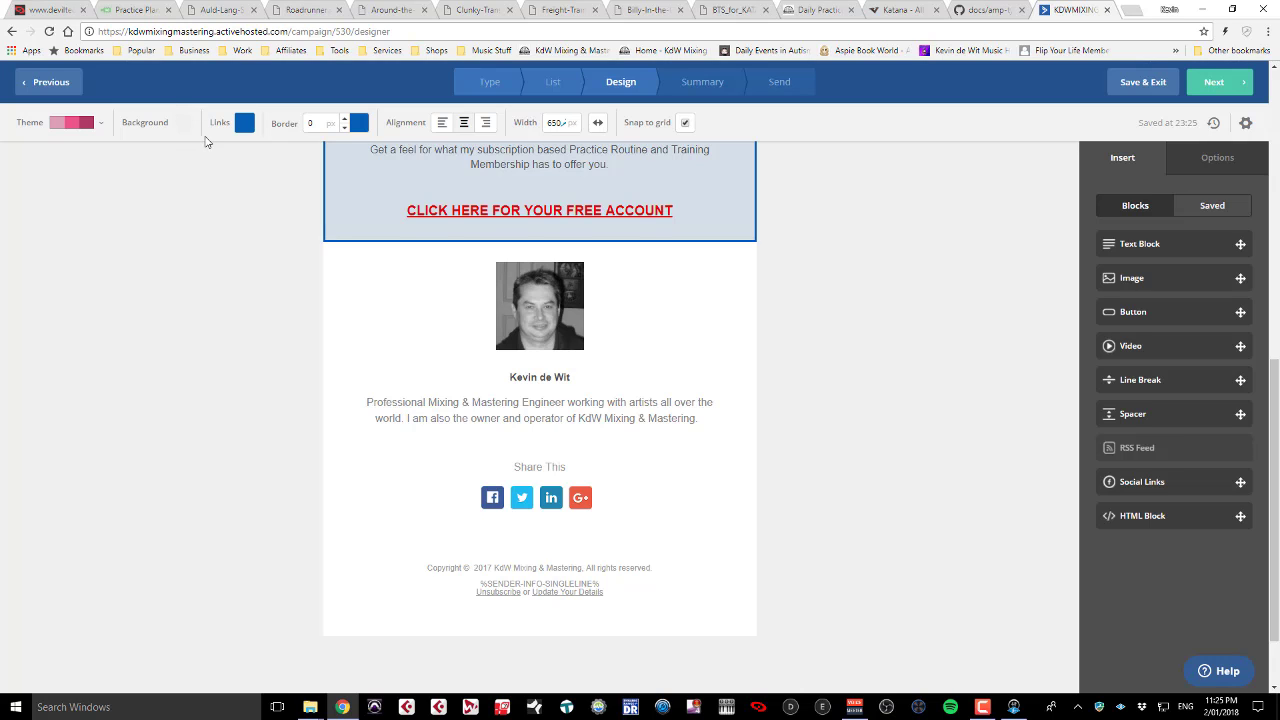
scroll(806, 449, up, 3)
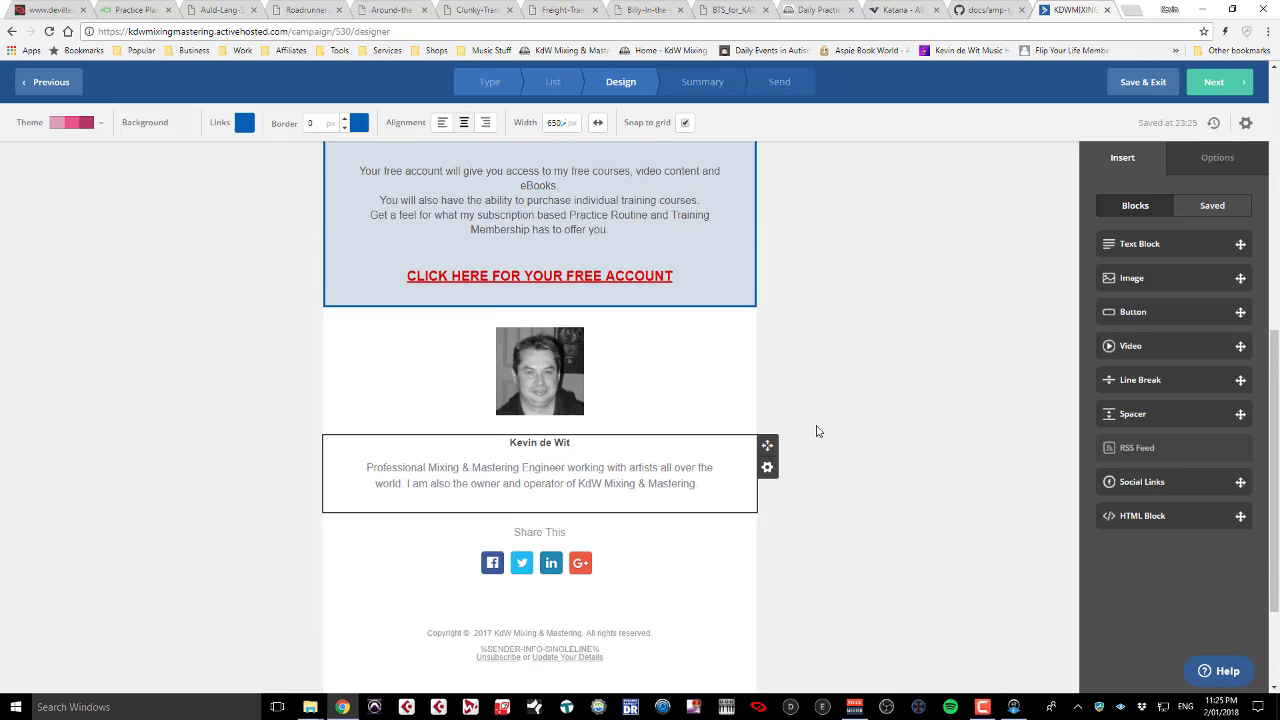
scroll(789, 400, up, 3)
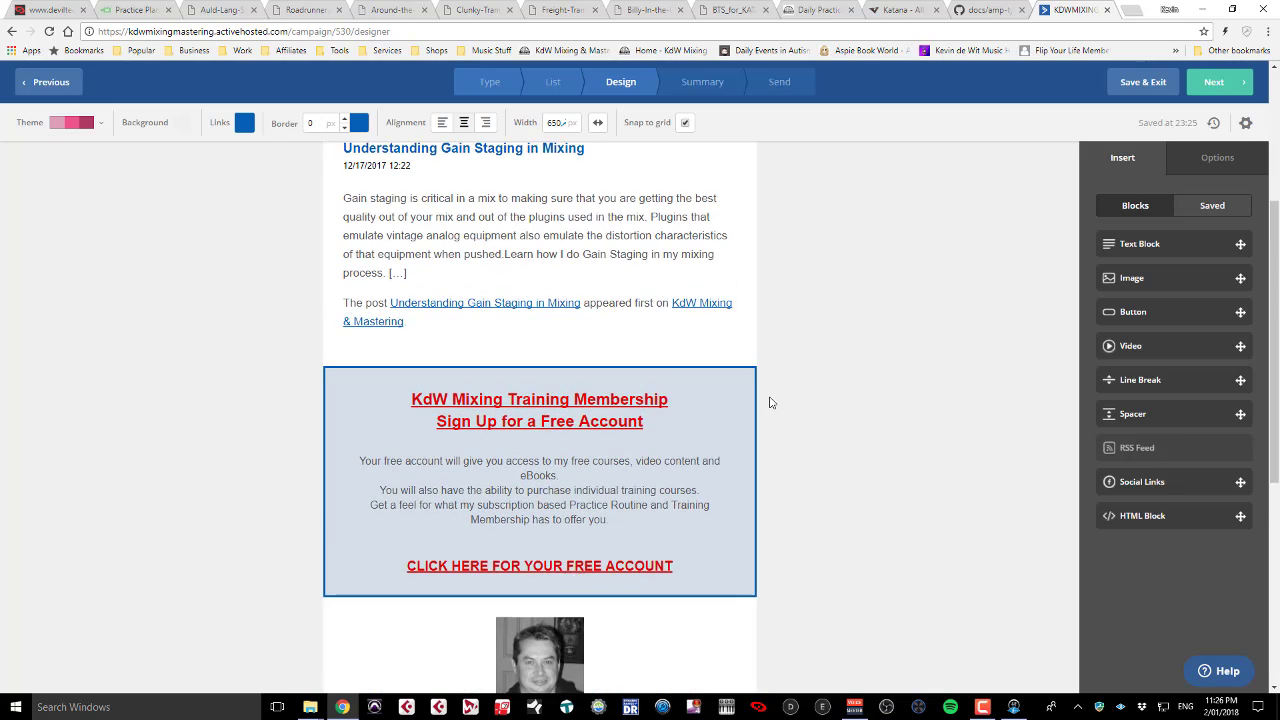
scroll(770, 403, up, 1)
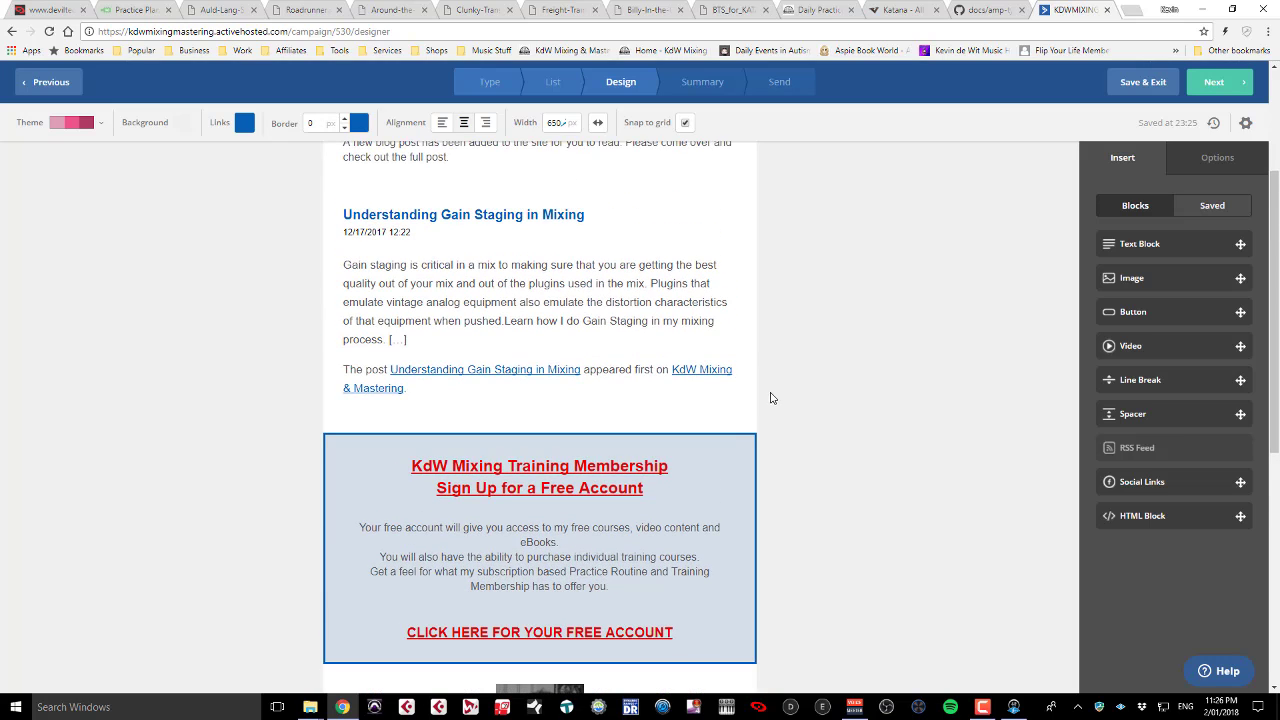
scroll(768, 380, up, 3)
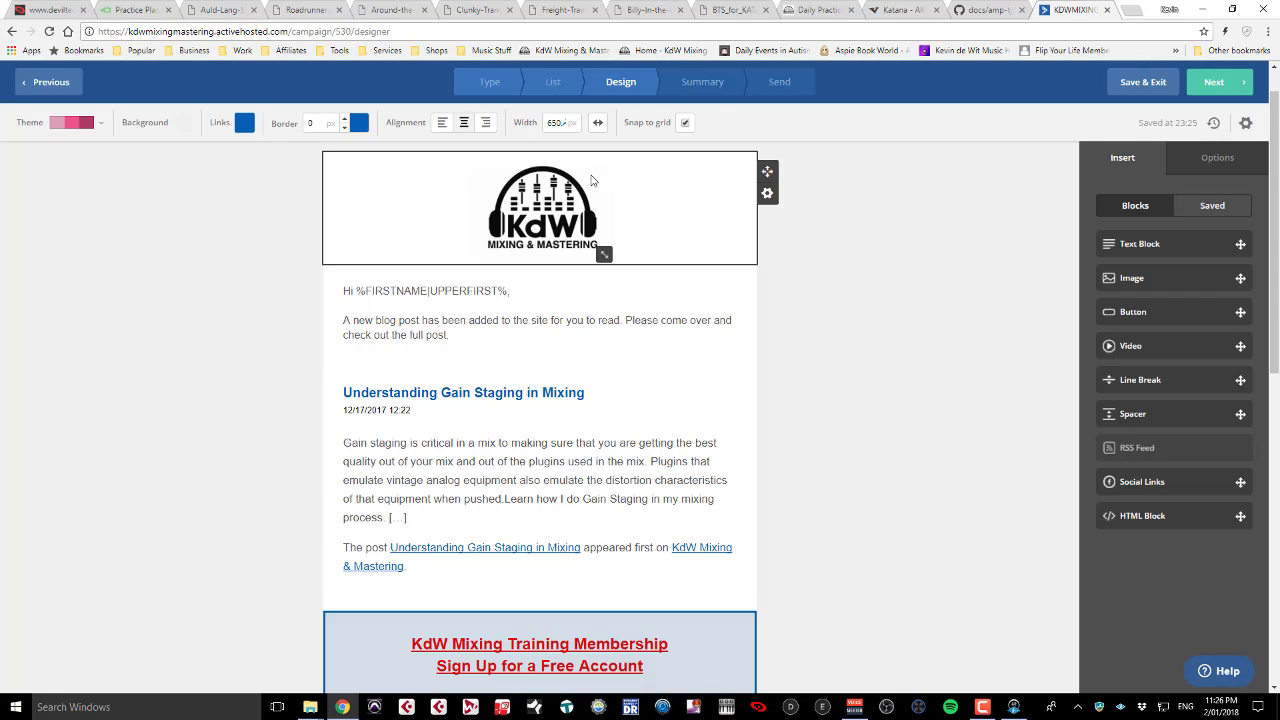
scroll(583, 207, up, 1)
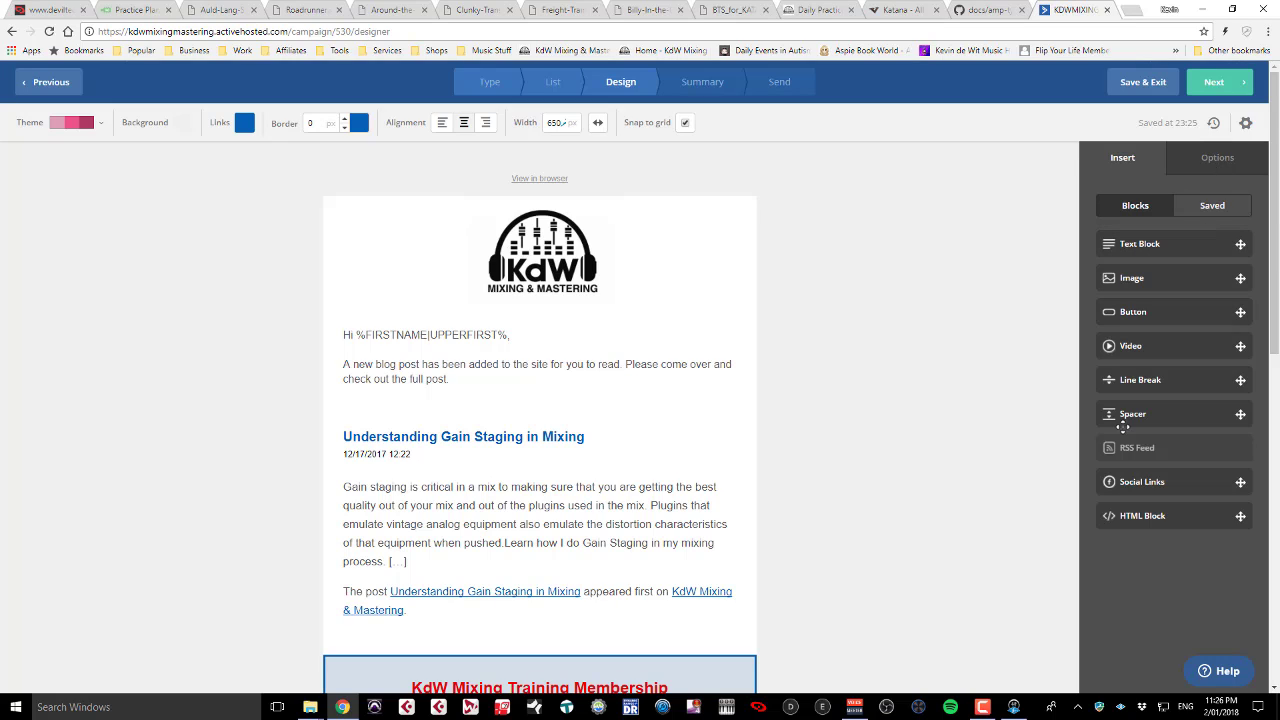
click(1140, 236)
mouse_move(1140, 234)
mouse_down()
mouse_move(770, 325)
mouse_move(445, 349)
mouse_move(519, 322)
mouse_move(621, 362)
mouse_move(561, 308)
mouse_move(672, 382)
mouse_move(597, 410)
mouse_move(713, 363)
mouse_move(705, 505)
mouse_move(516, 474)
mouse_move(516, 509)
mouse_move(805, 334)
mouse_move(1134, 246)
mouse_up()
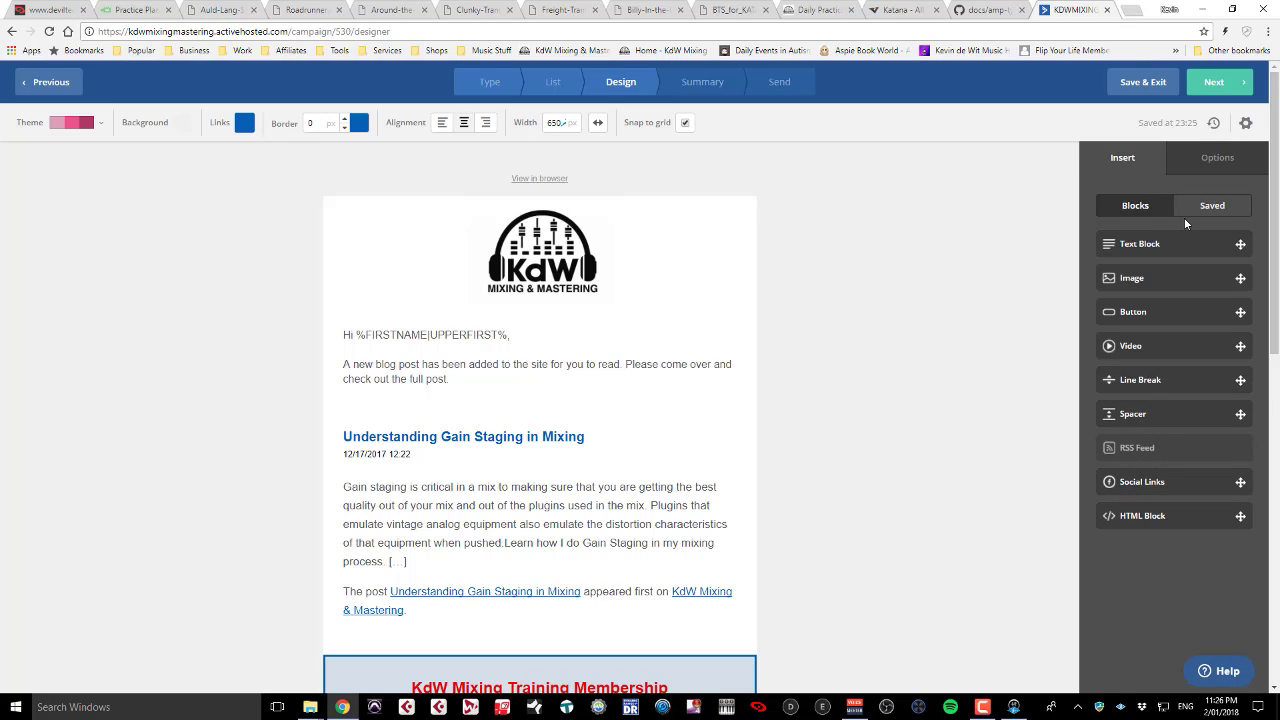
Step: Select the word "Please" in the greeting text block and look over the extended text formatting options
click(671, 360)
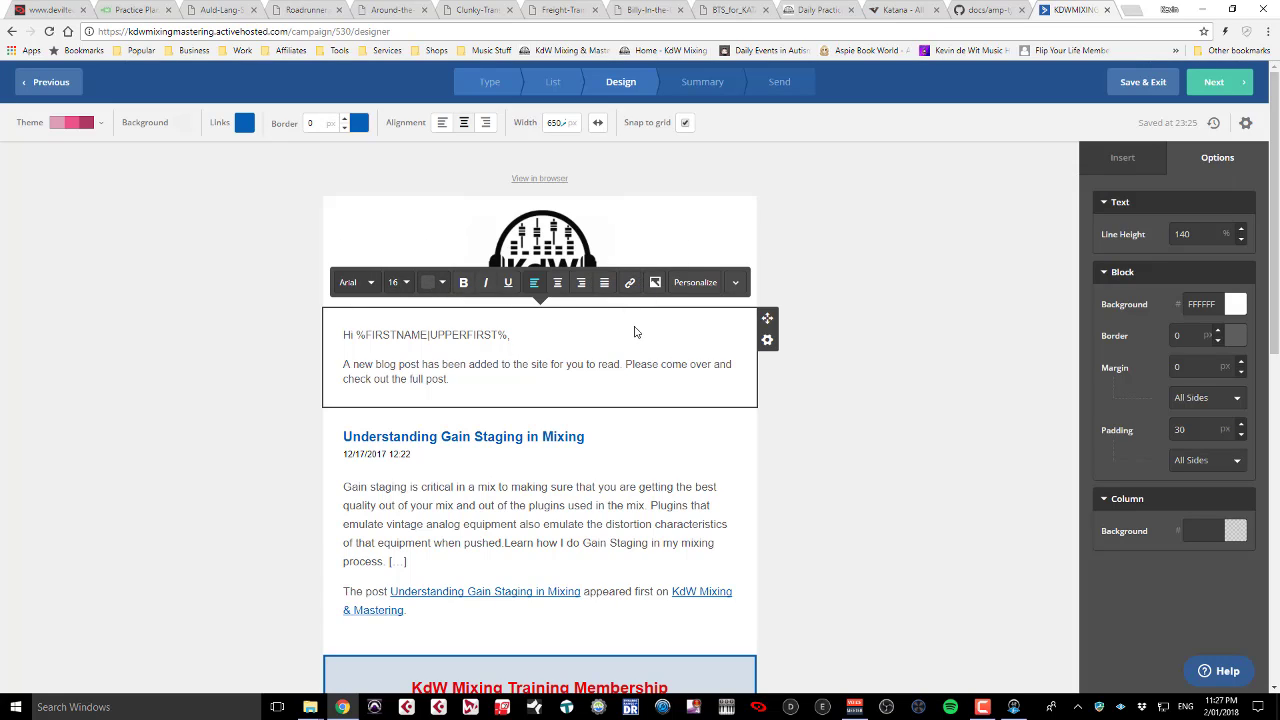
double_click(641, 366)
click(735, 282)
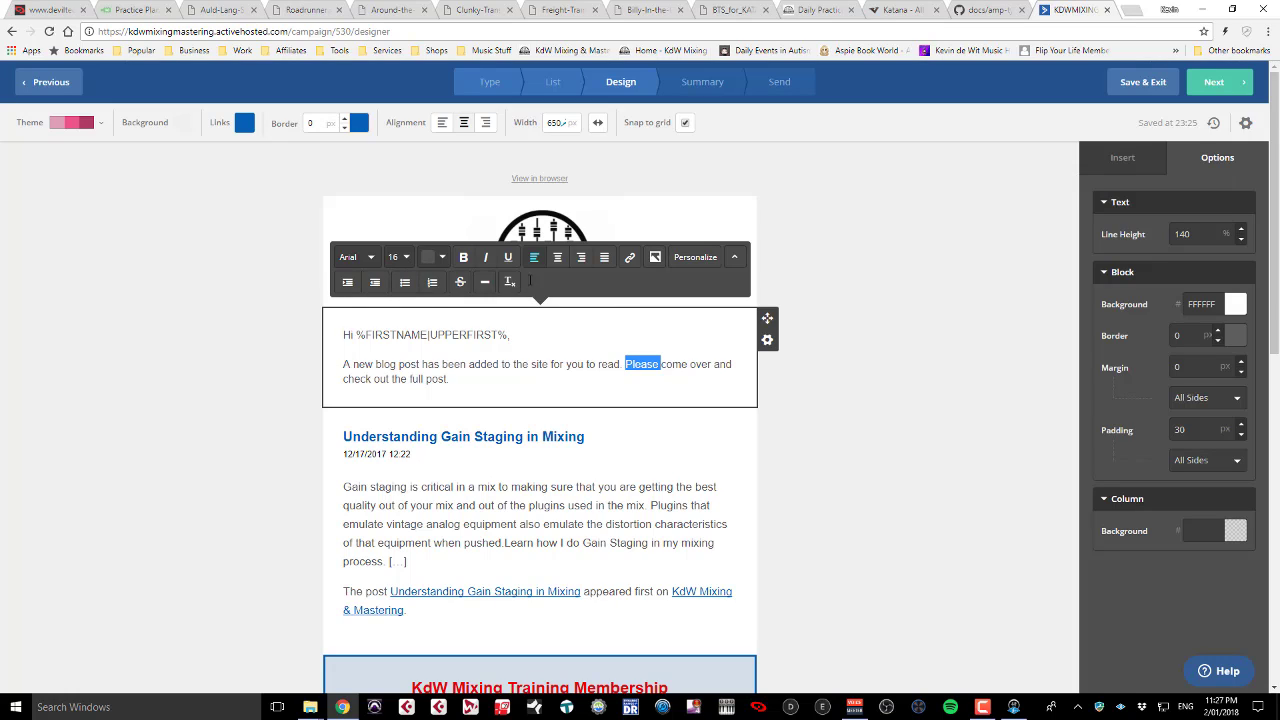
click(734, 260)
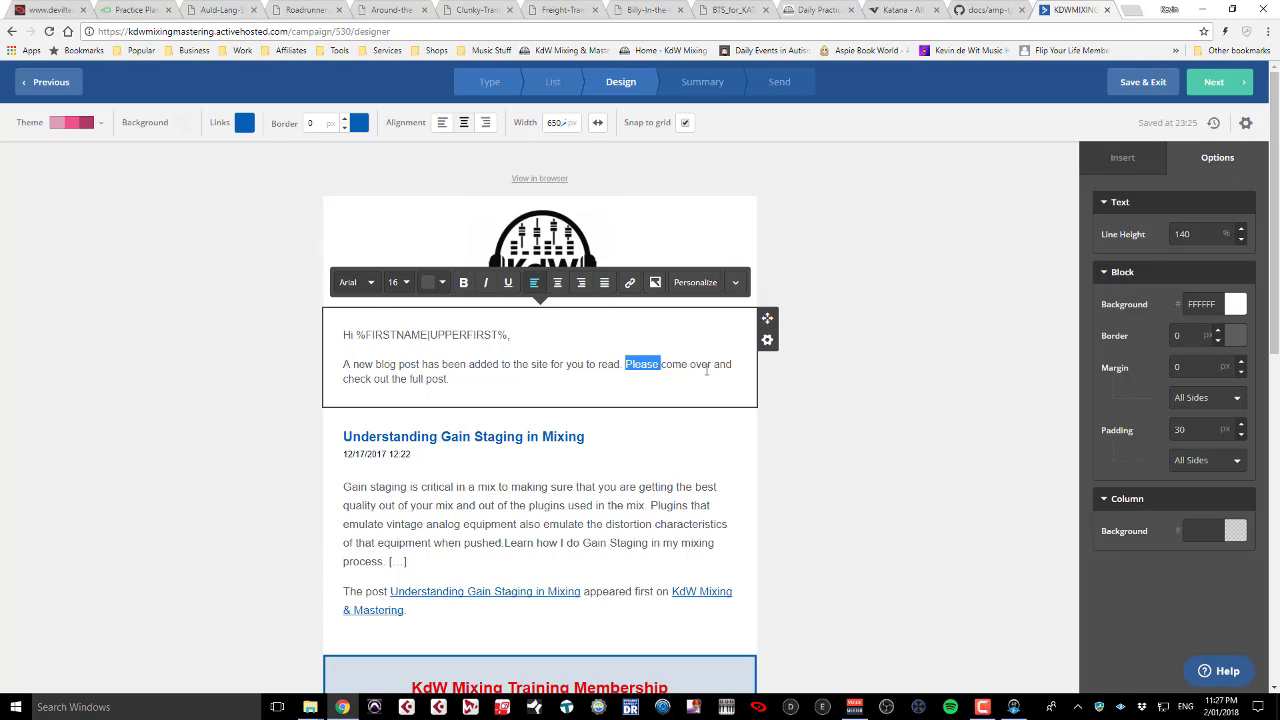
Step: Inspect the link options for the selected word, including the actions available when a contact follows the link, and cancel without adding one
click(630, 282)
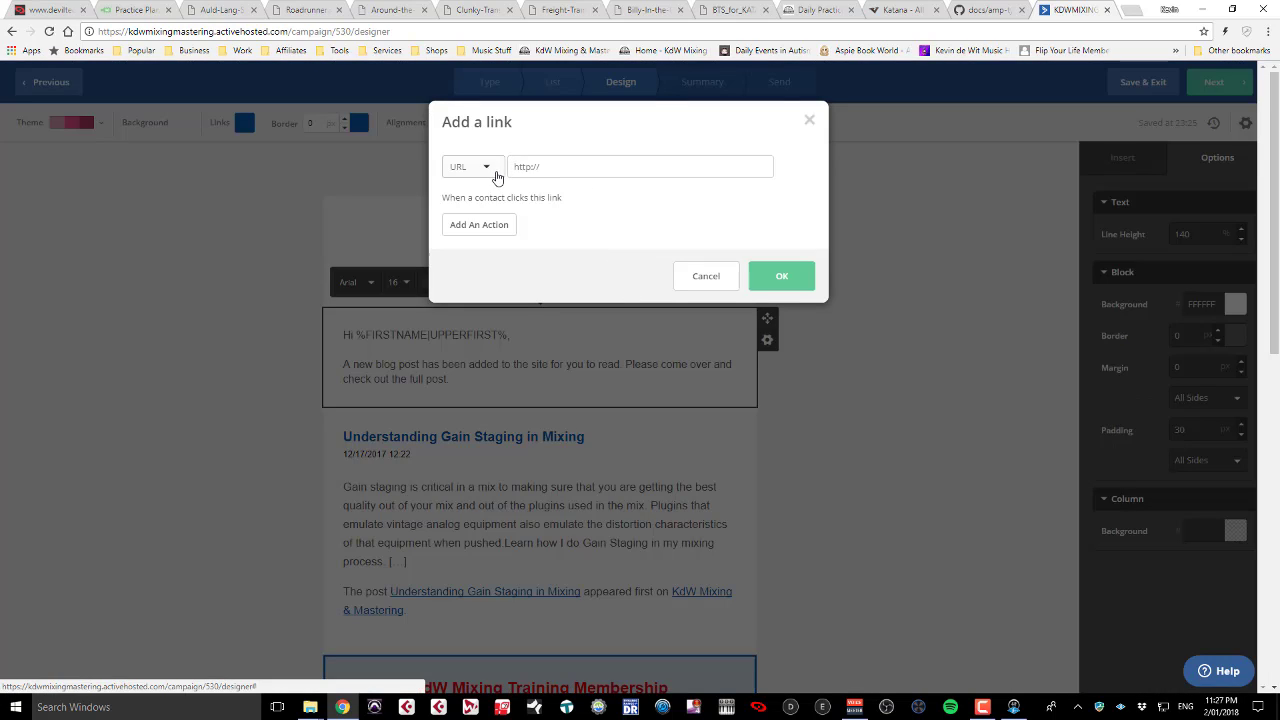
click(494, 232)
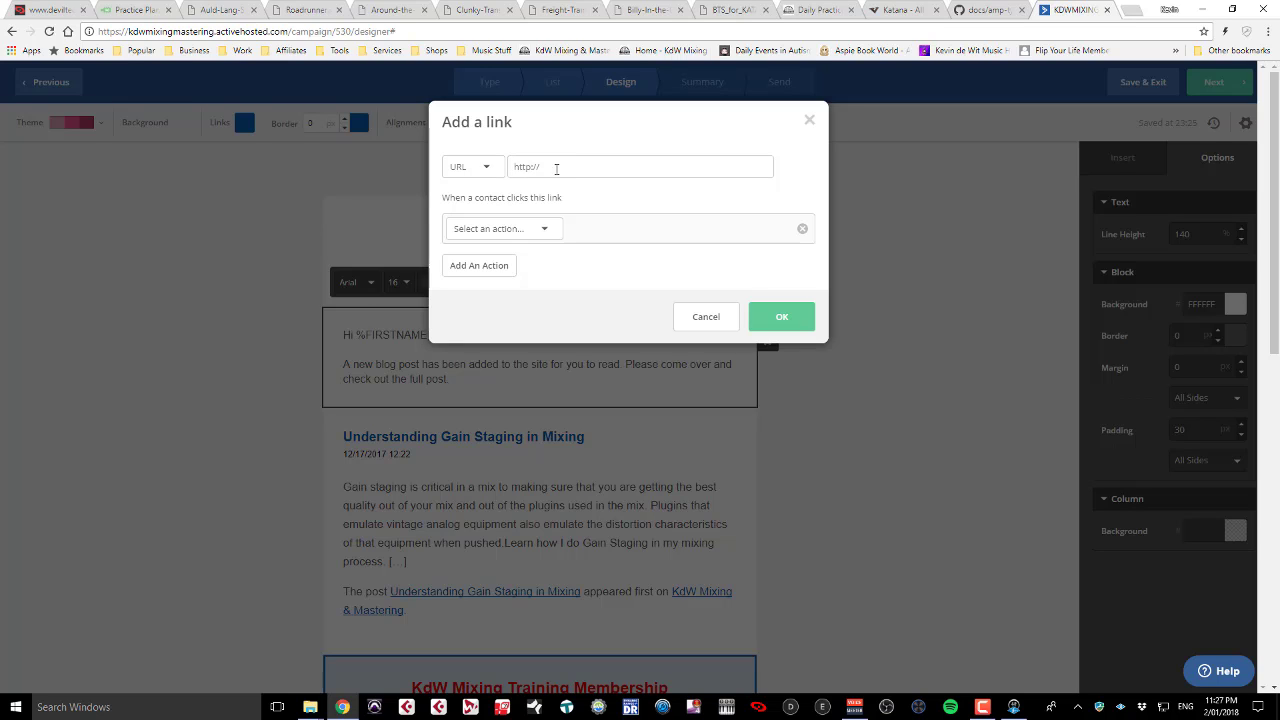
click(535, 232)
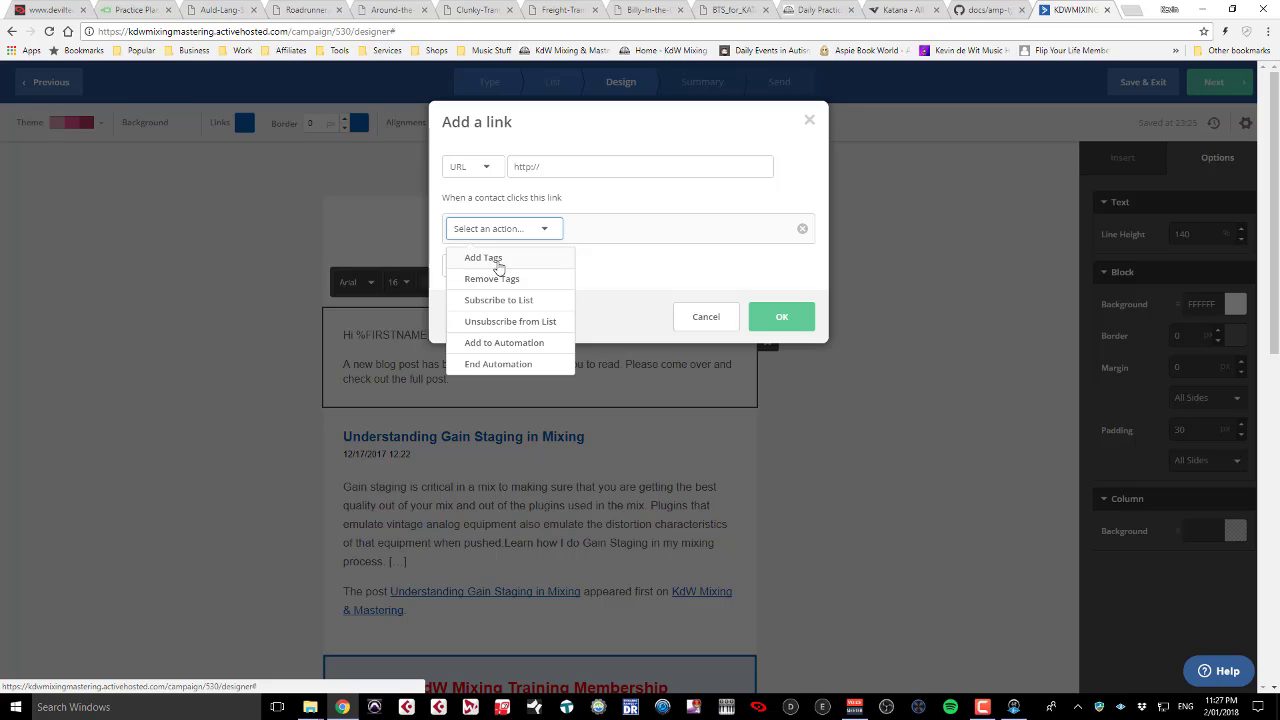
click(610, 284)
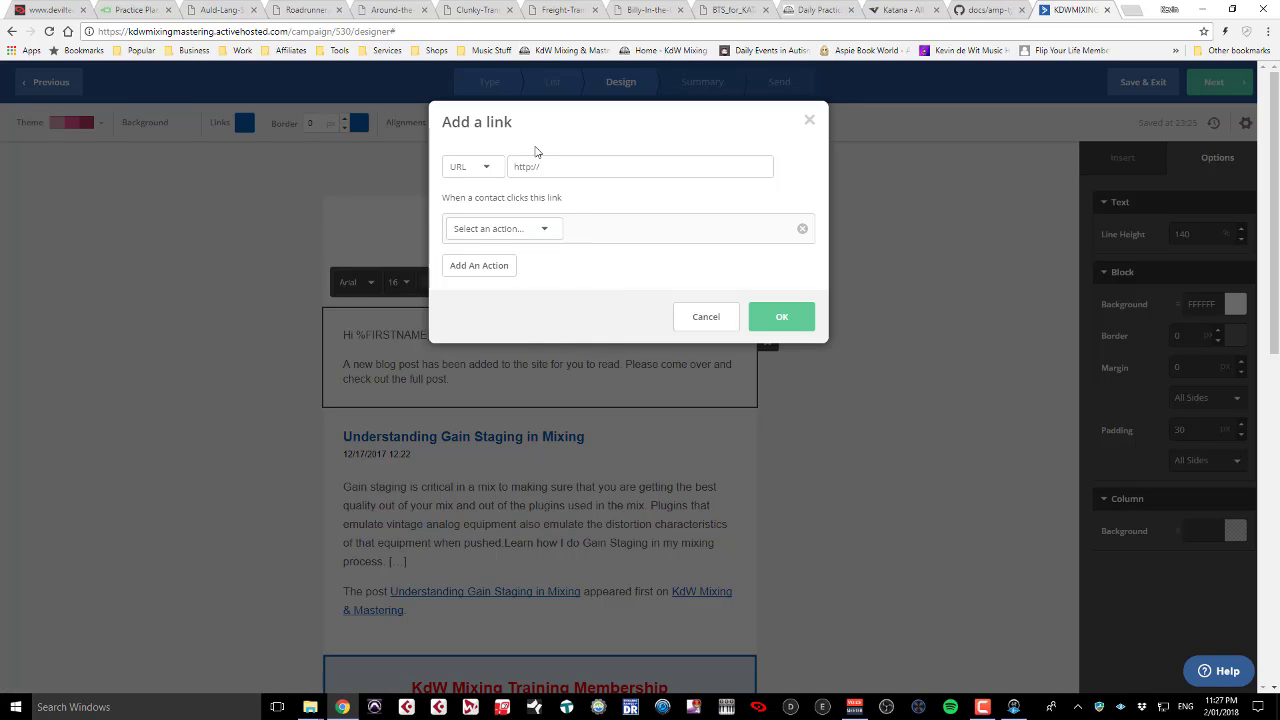
click(545, 233)
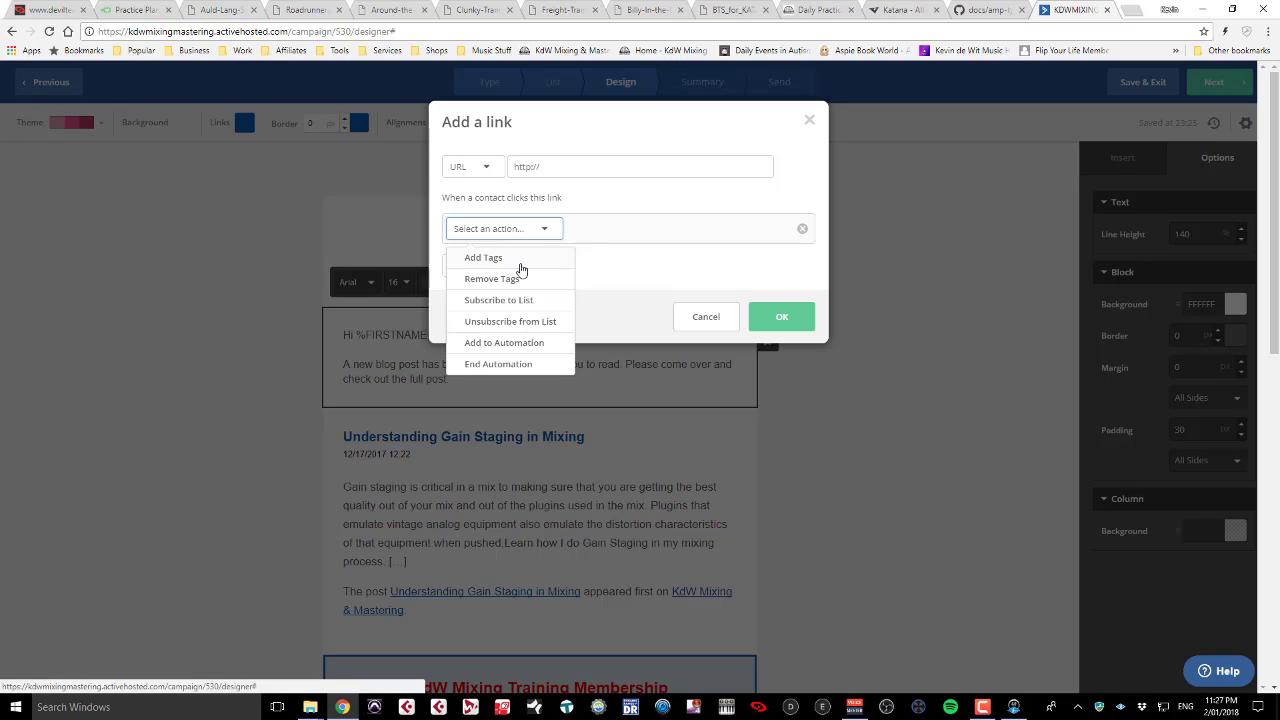
click(598, 283)
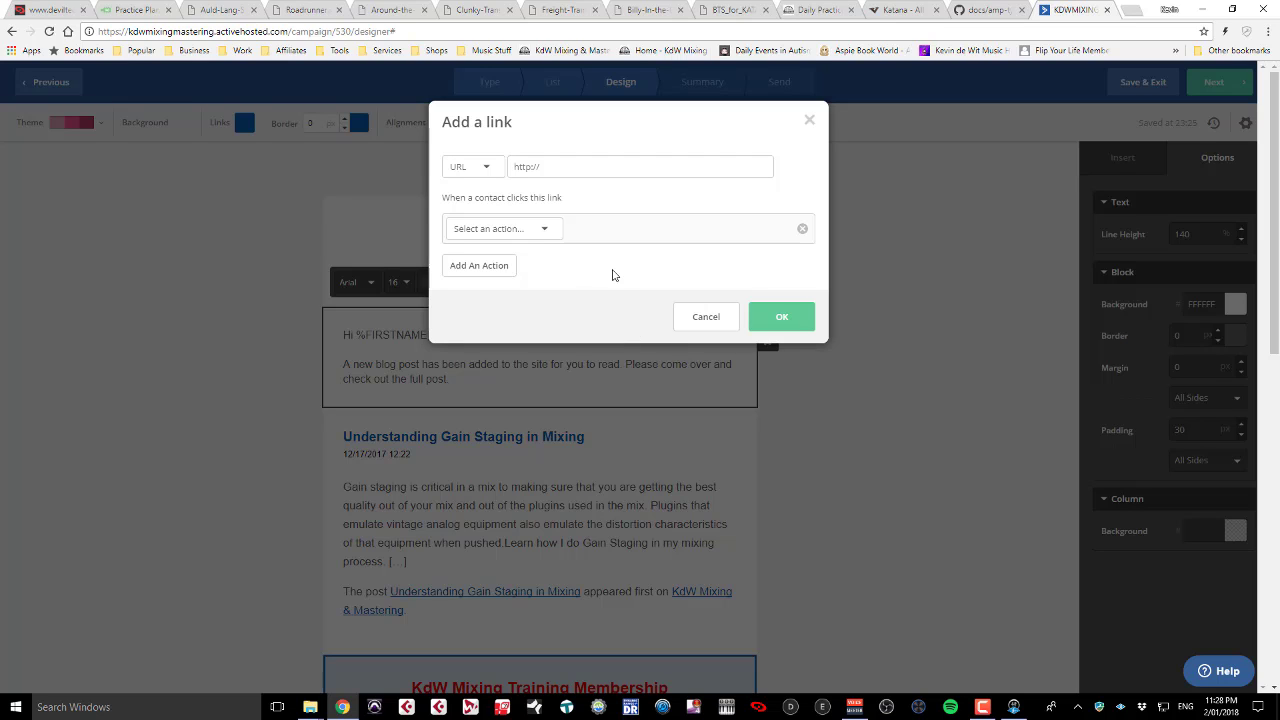
click(800, 229)
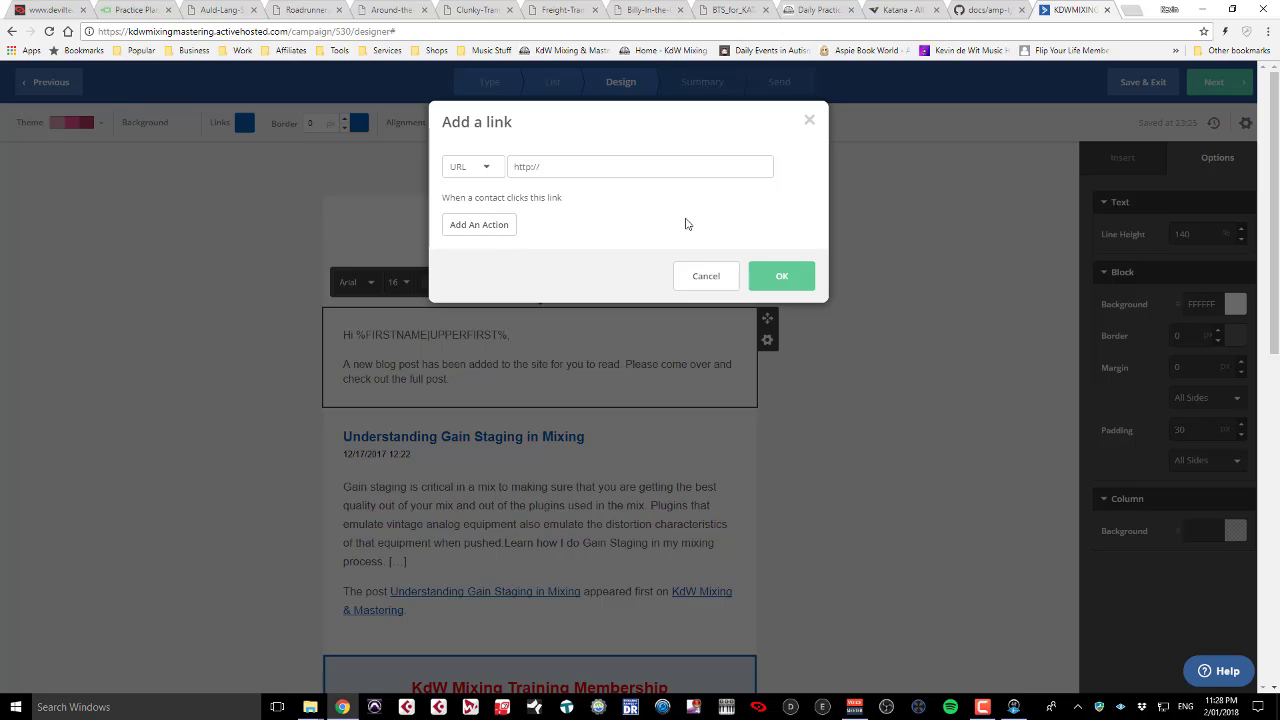
click(710, 280)
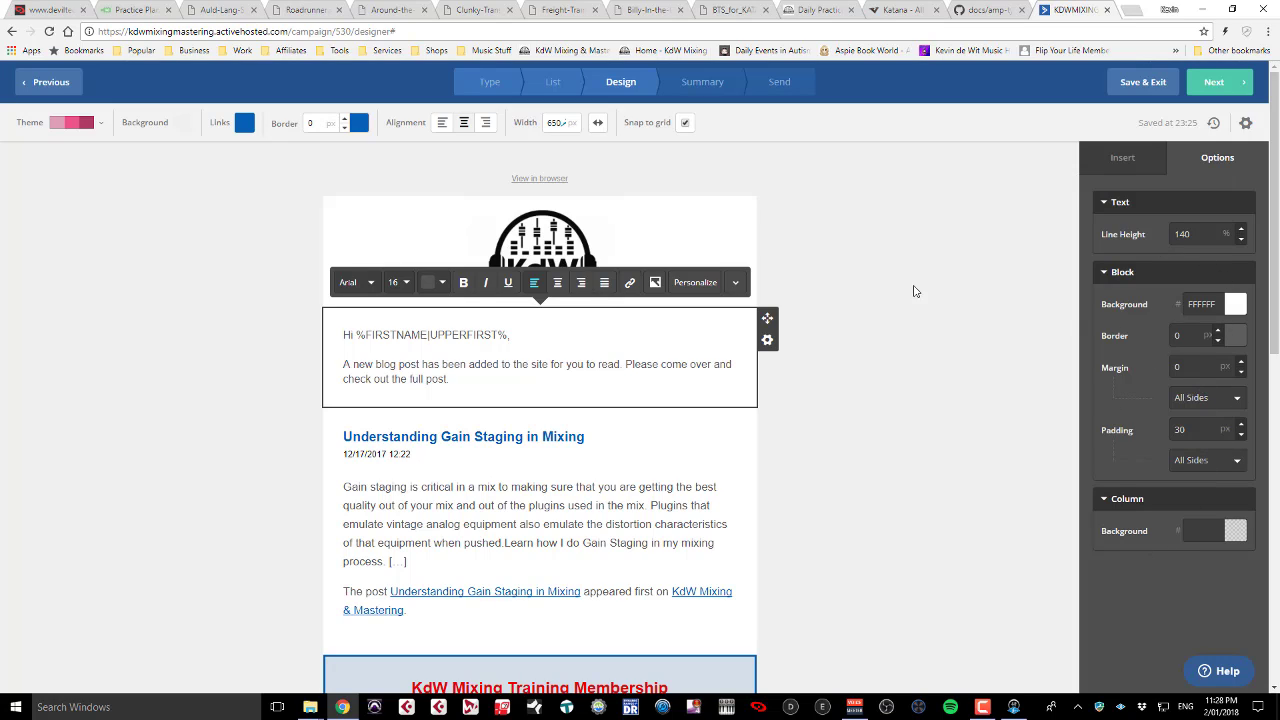
Step: View the block options of the greeting text block and of the KdW Mixing Training Membership block
click(767, 341)
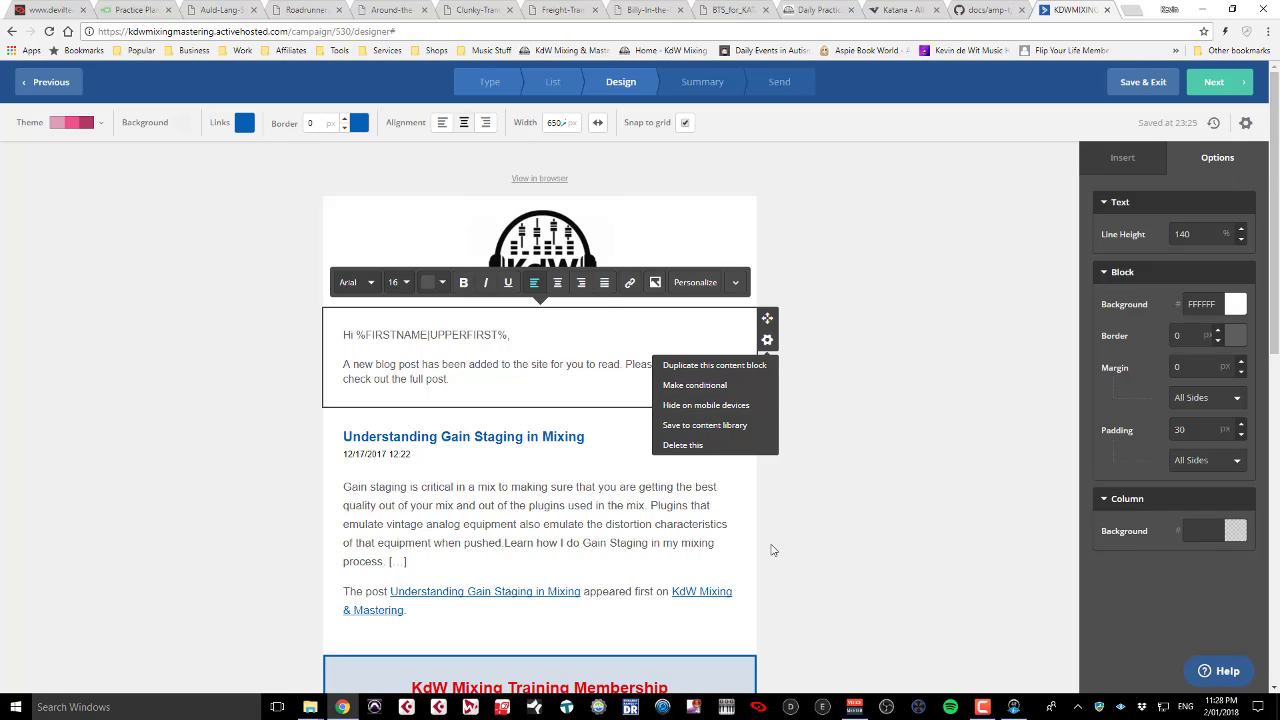
click(806, 549)
scroll(638, 522, down, 3)
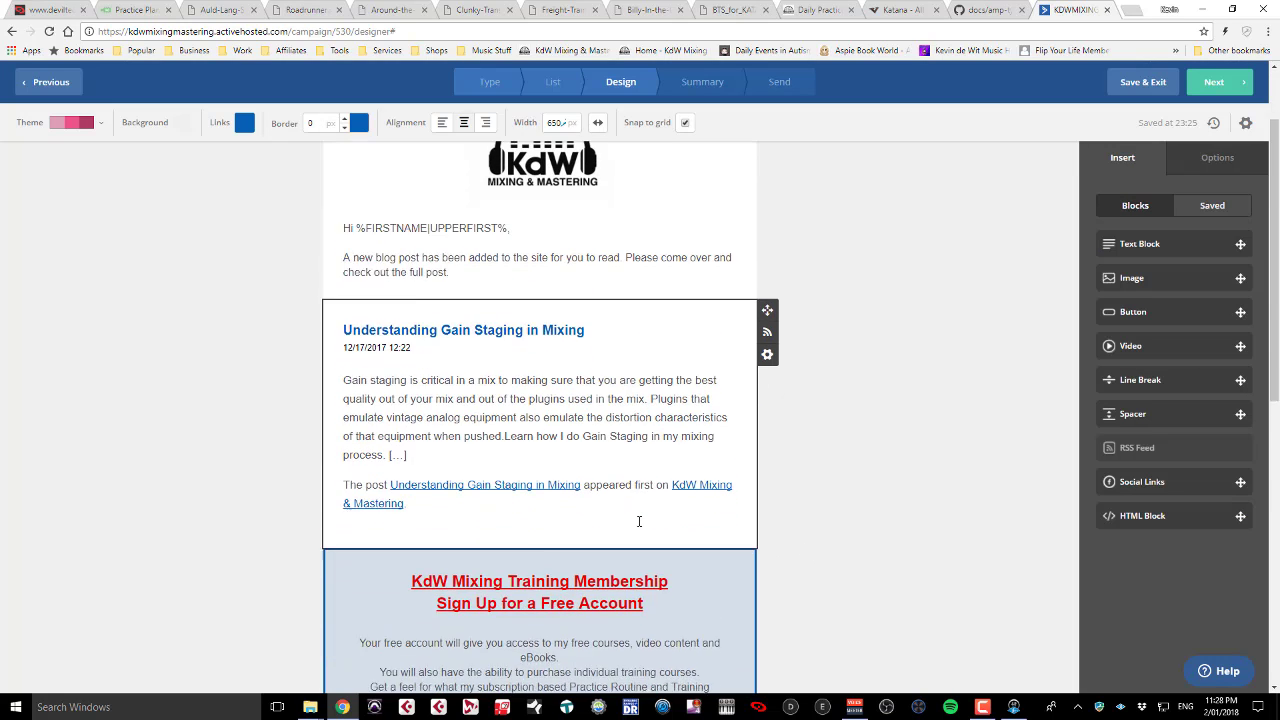
click(633, 465)
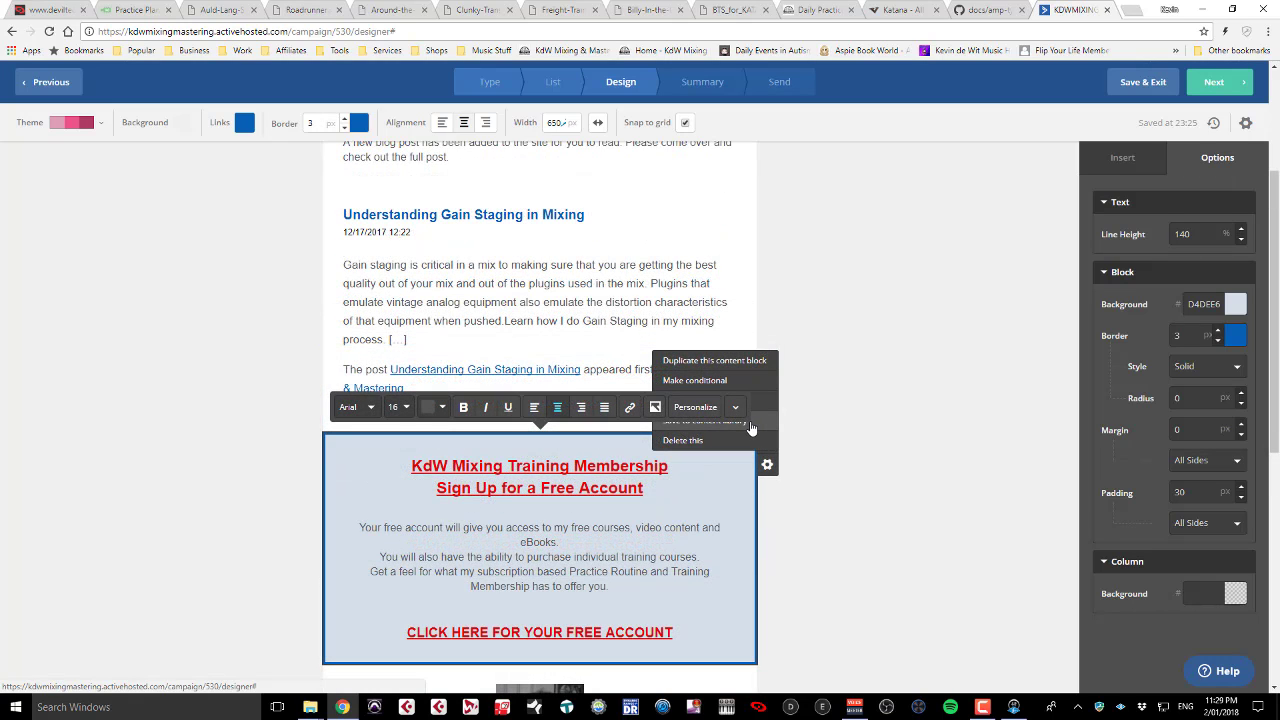
click(808, 463)
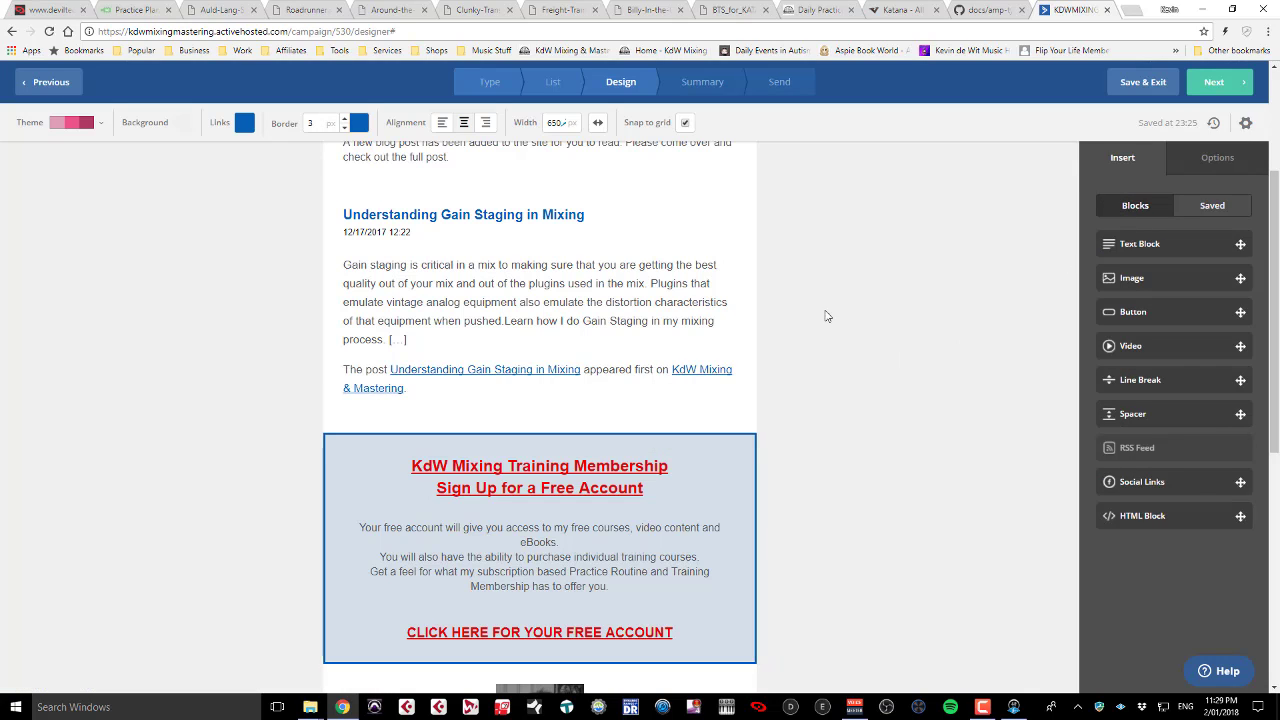
scroll(823, 385, up, 1)
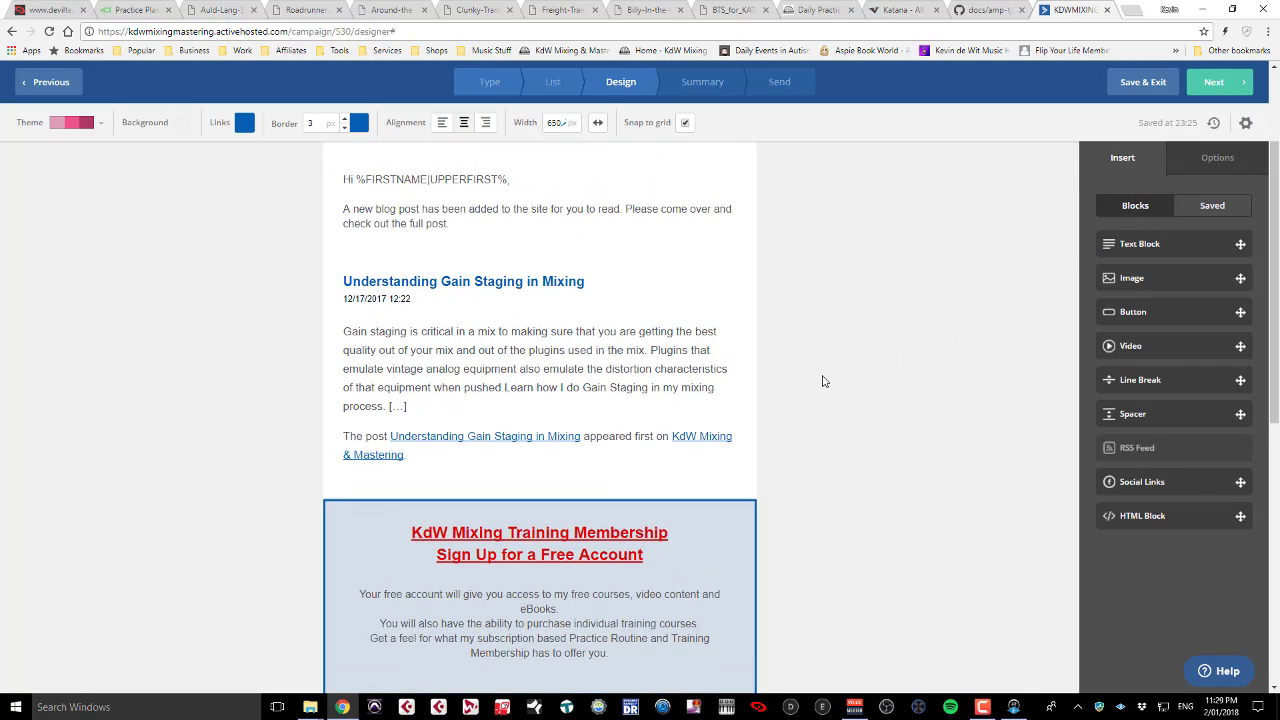
Step: Look through the saved content blocks available for reuse, including Membership Offer, alongside the email's KdW Mixing Training Membership block
scroll(823, 381, up, 1)
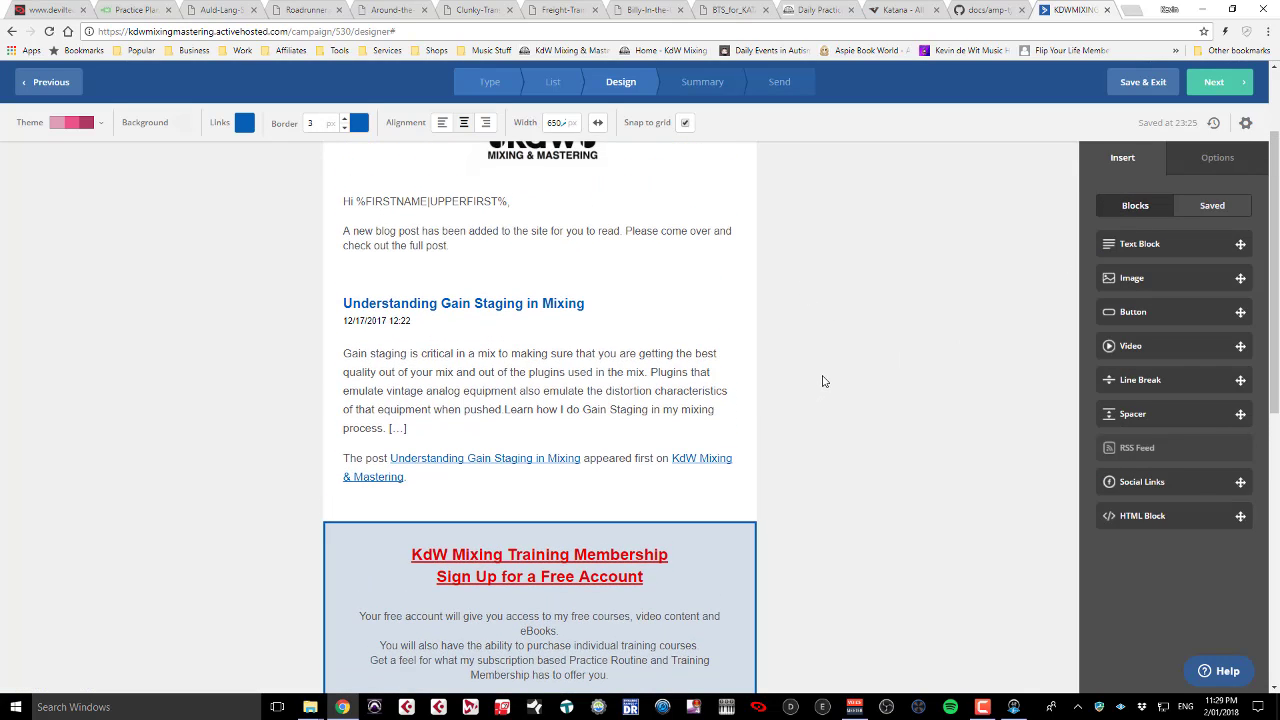
click(1213, 206)
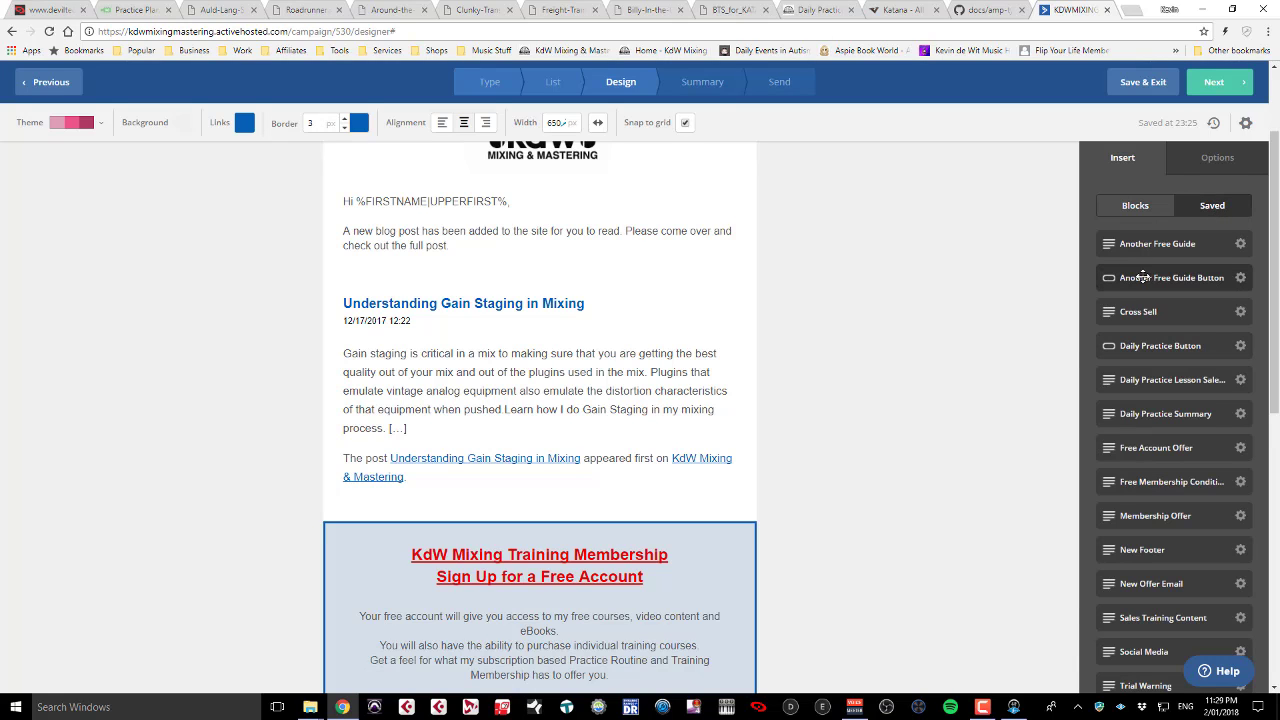
scroll(1143, 275, down, 1)
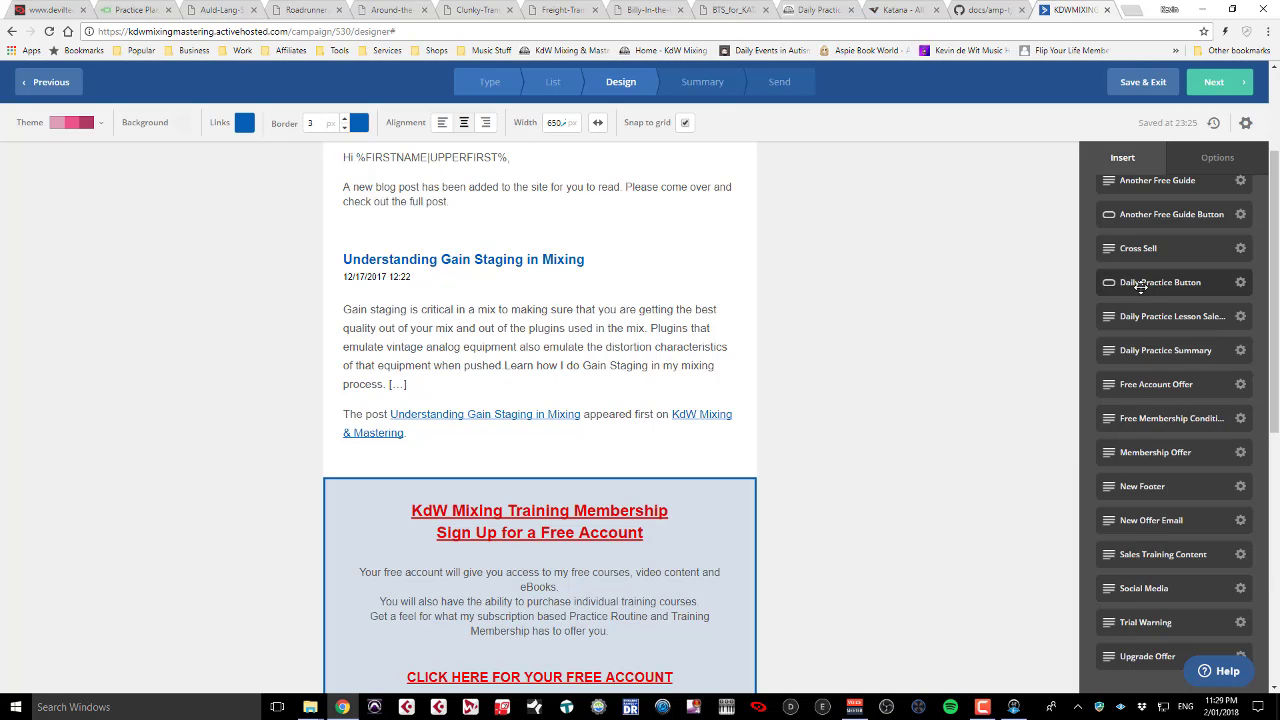
scroll(1142, 284, up, 1)
scroll(1140, 300, down, 3)
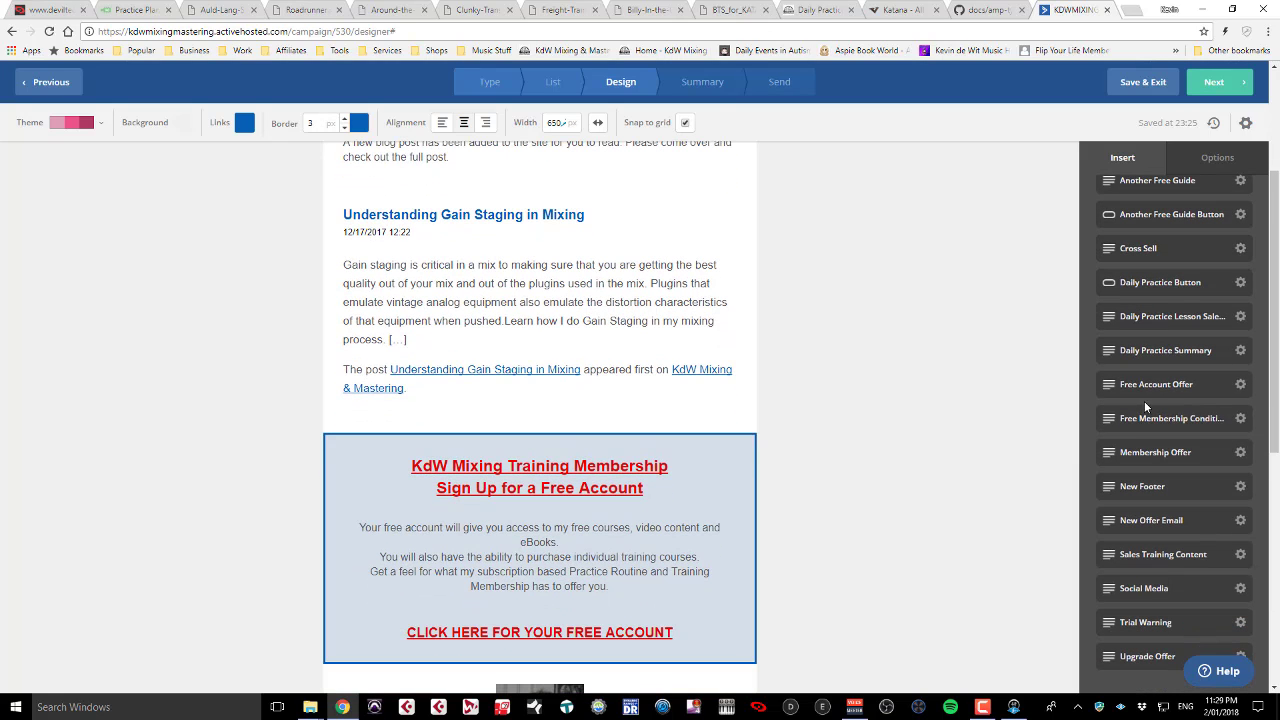
click(571, 523)
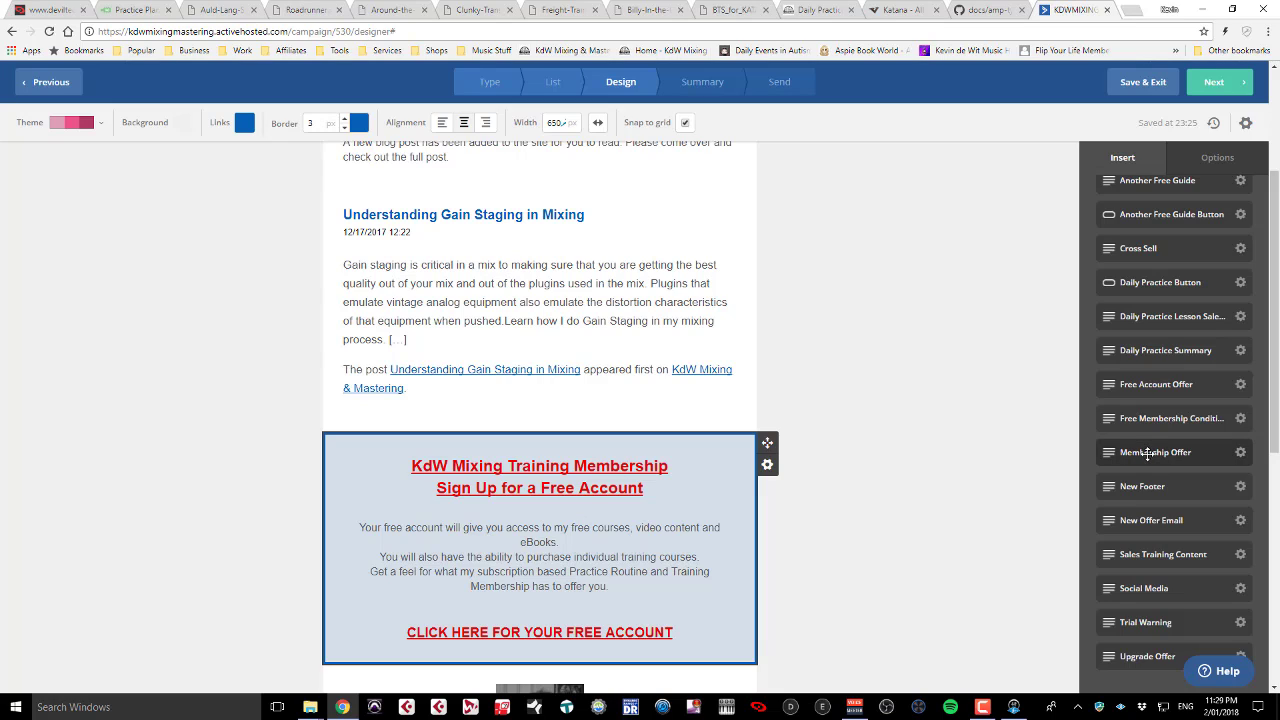
mouse_move(1147, 452)
mouse_down()
mouse_move(479, 421)
mouse_move(780, 520)
mouse_move(650, 492)
mouse_move(1080, 505)
mouse_up()
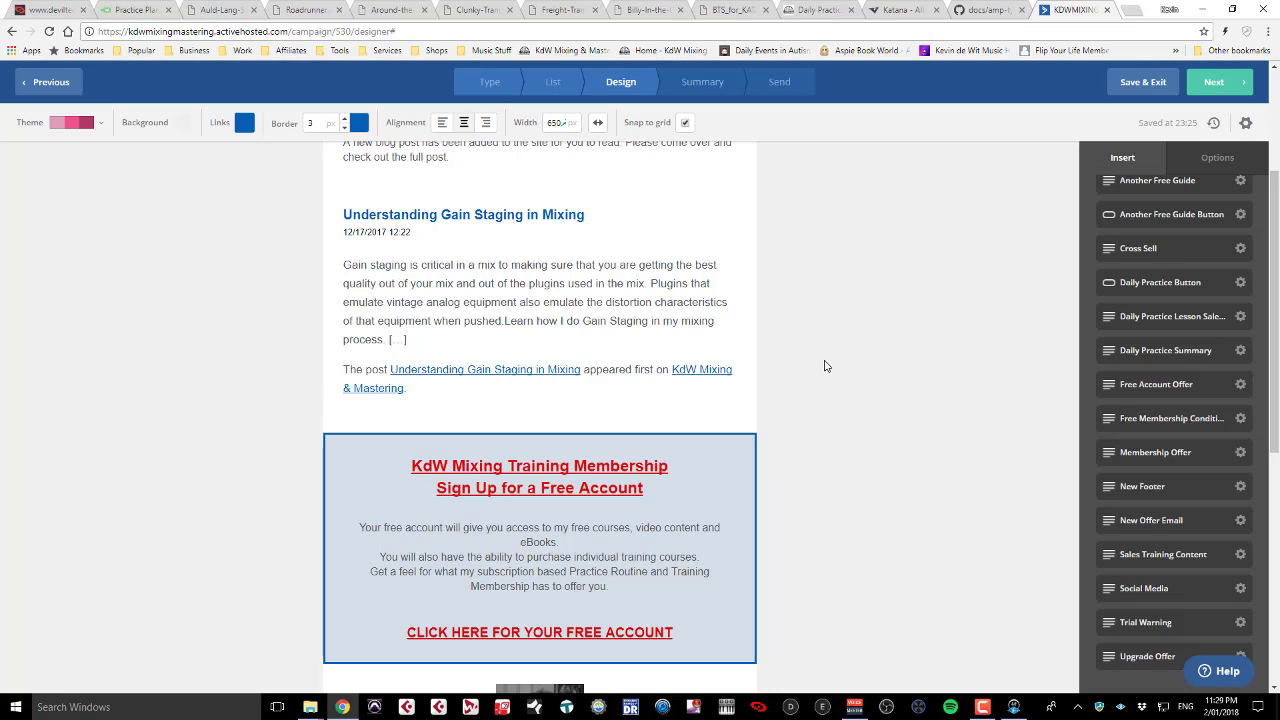
Step: Review the email's settings for subject, sender, text version, mobile responsiveness, test sending, preview and spam check, and close them
click(1245, 124)
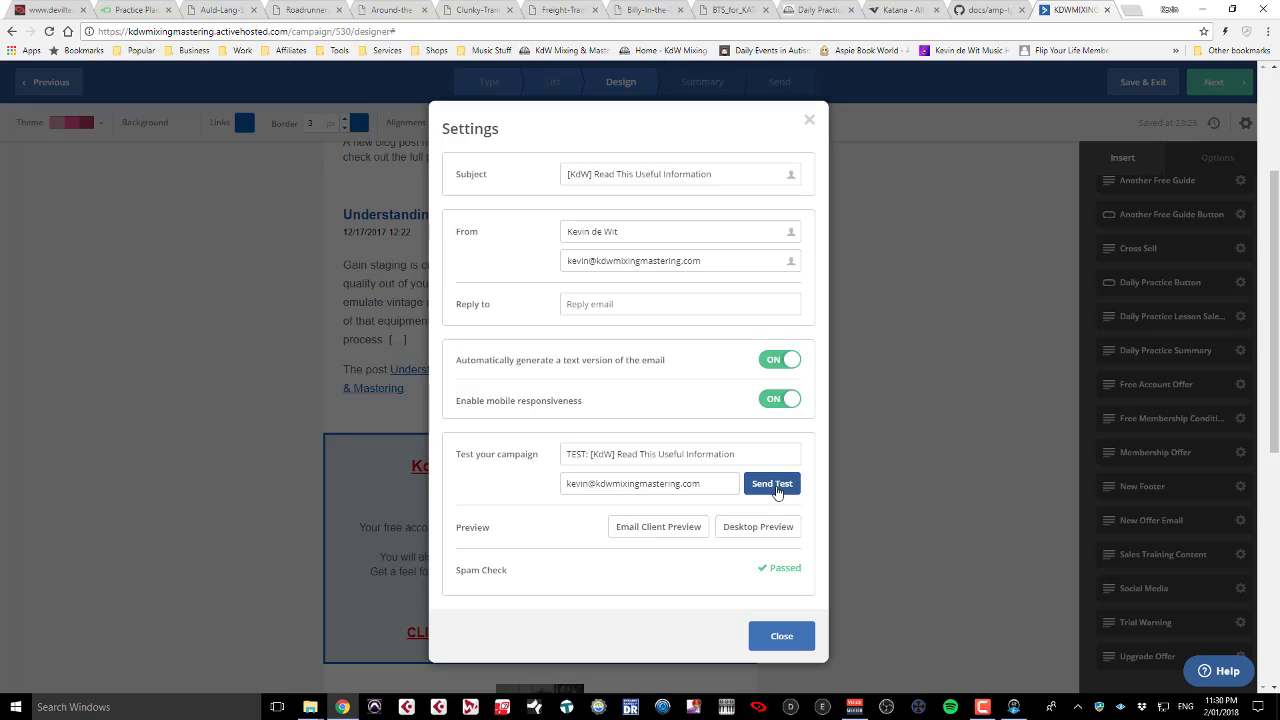
click(782, 638)
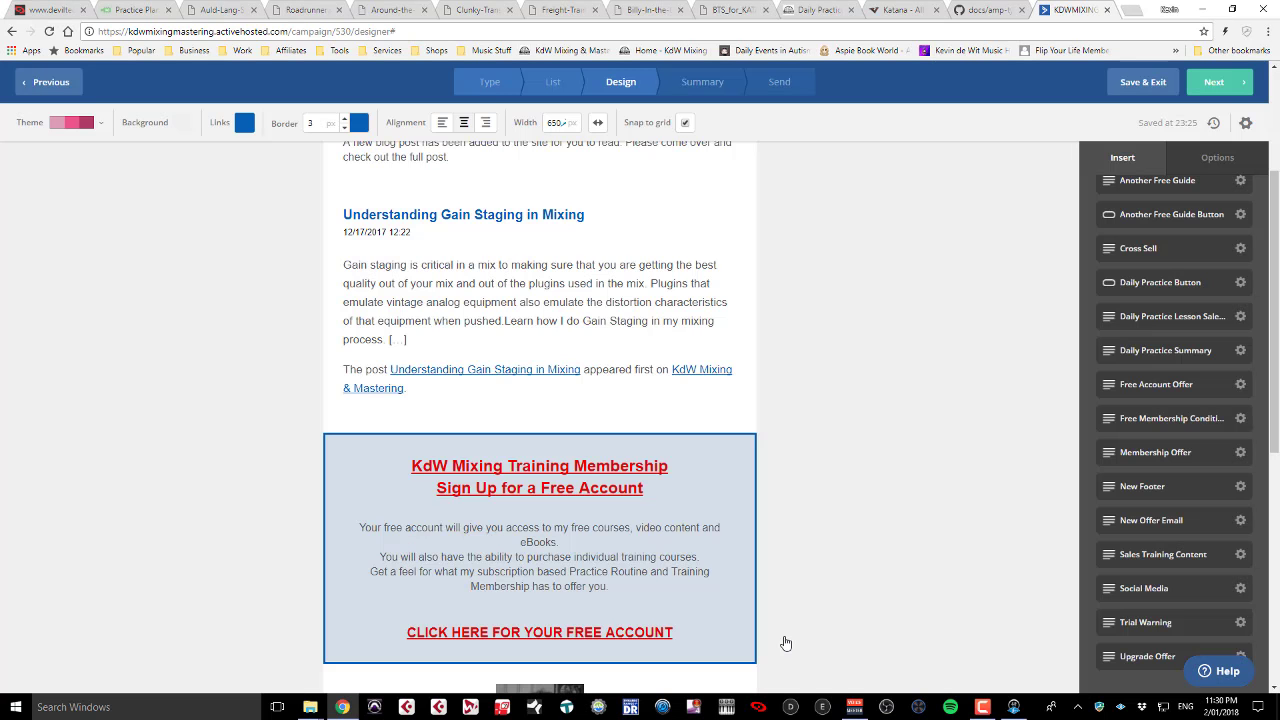
Step: Proceed to the campaign summary and examine its subject, sender, list, tracking options, new-post check interval, schedule and test email settings
click(1212, 82)
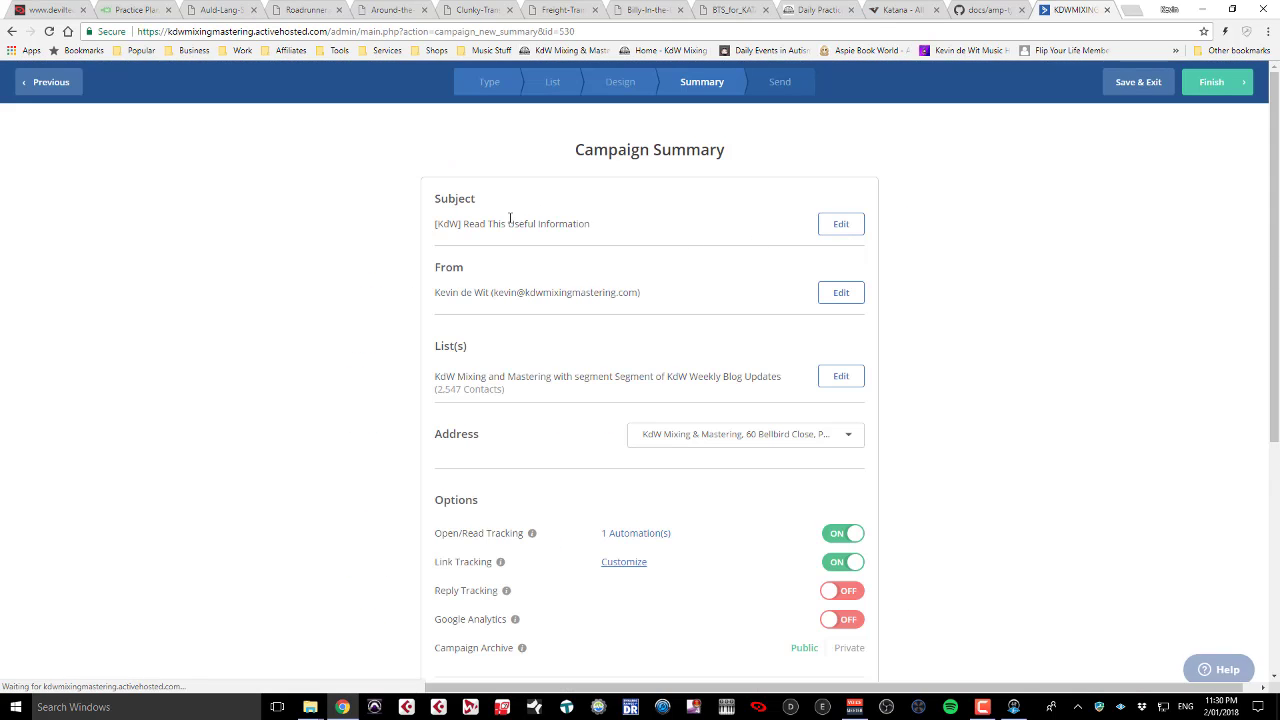
scroll(575, 280, down, 1)
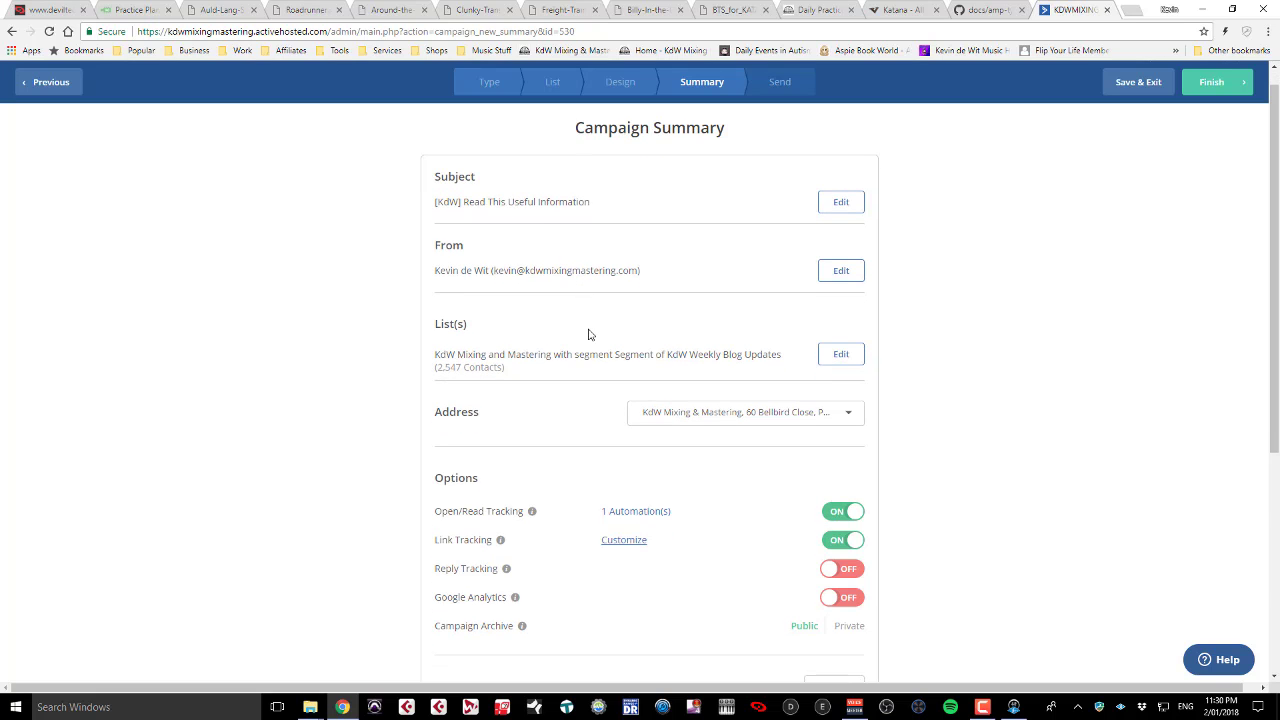
scroll(588, 334, down, 3)
scroll(588, 334, down, 3)
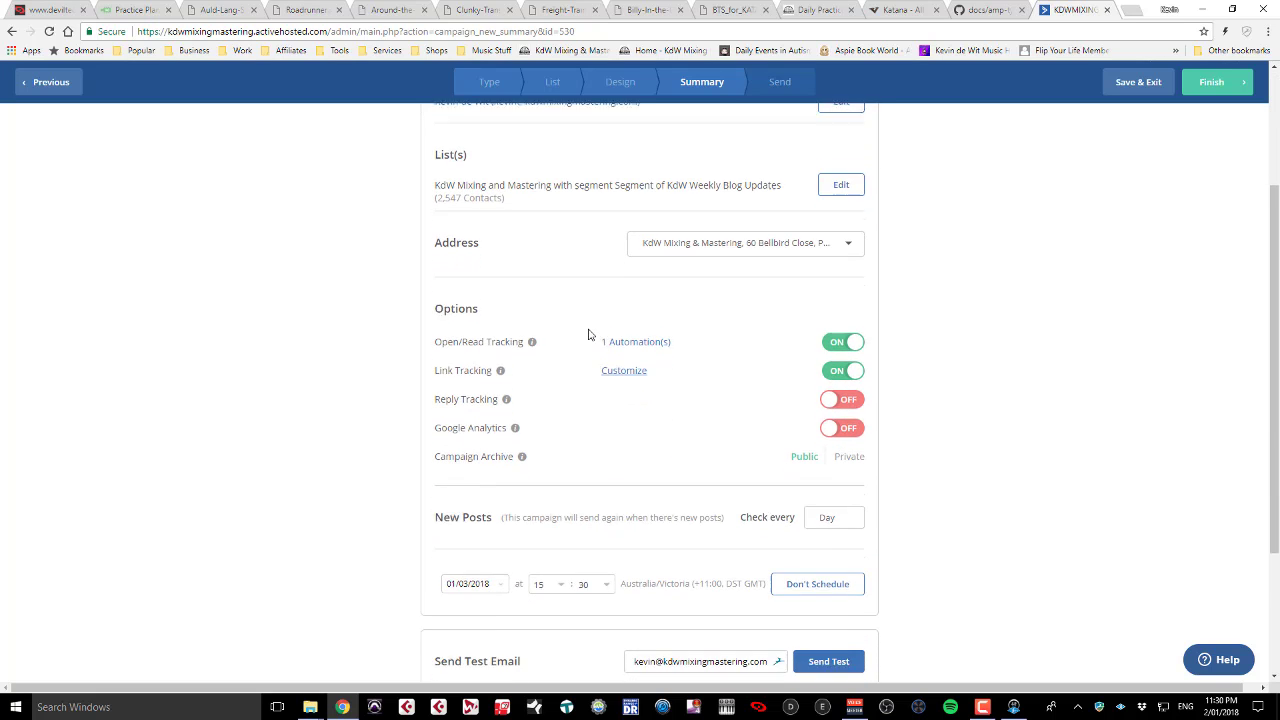
scroll(588, 334, down, 1)
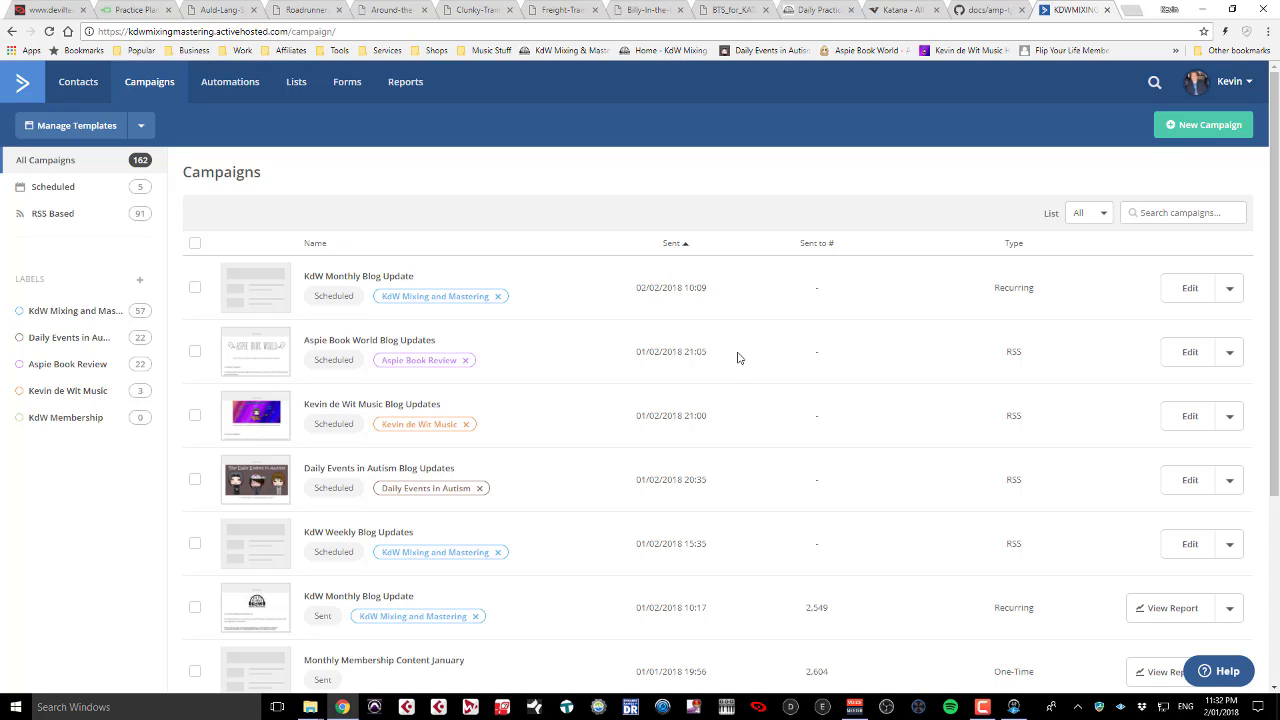
Step: Show the additional actions available for the sent End of Year Sale 3 campaign in the campaigns list
scroll(734, 362, down, 3)
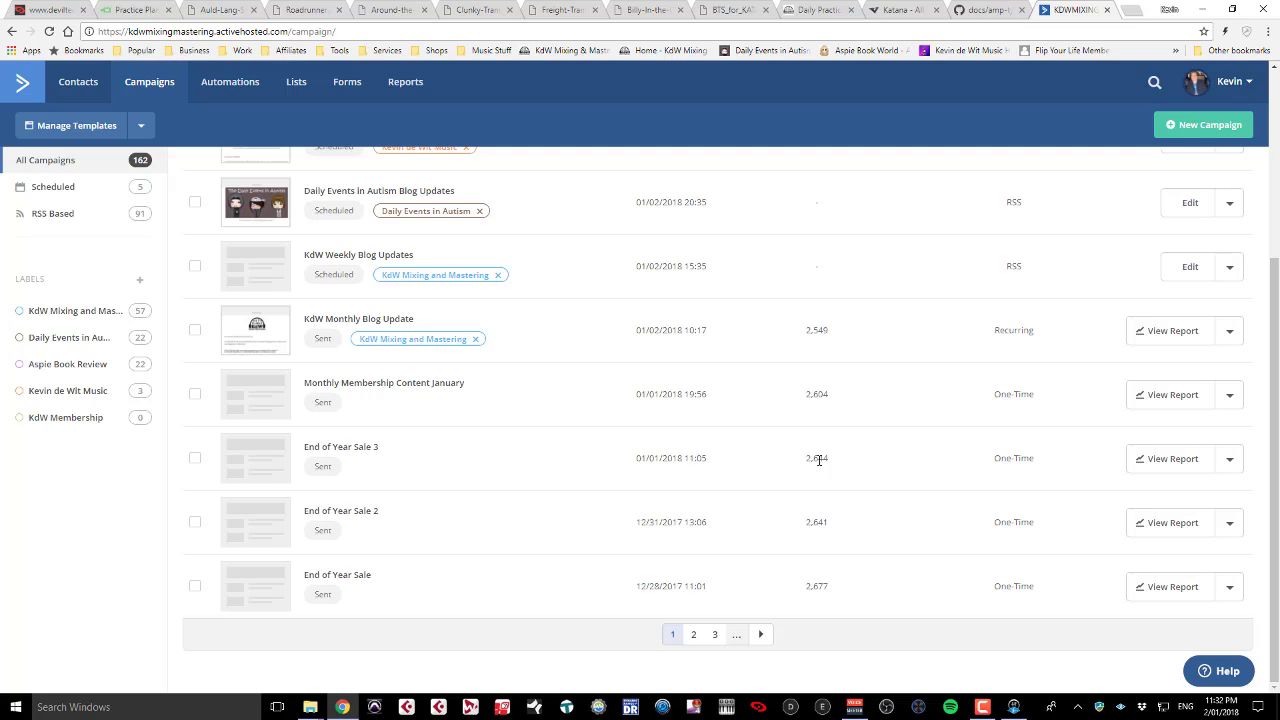
click(1229, 460)
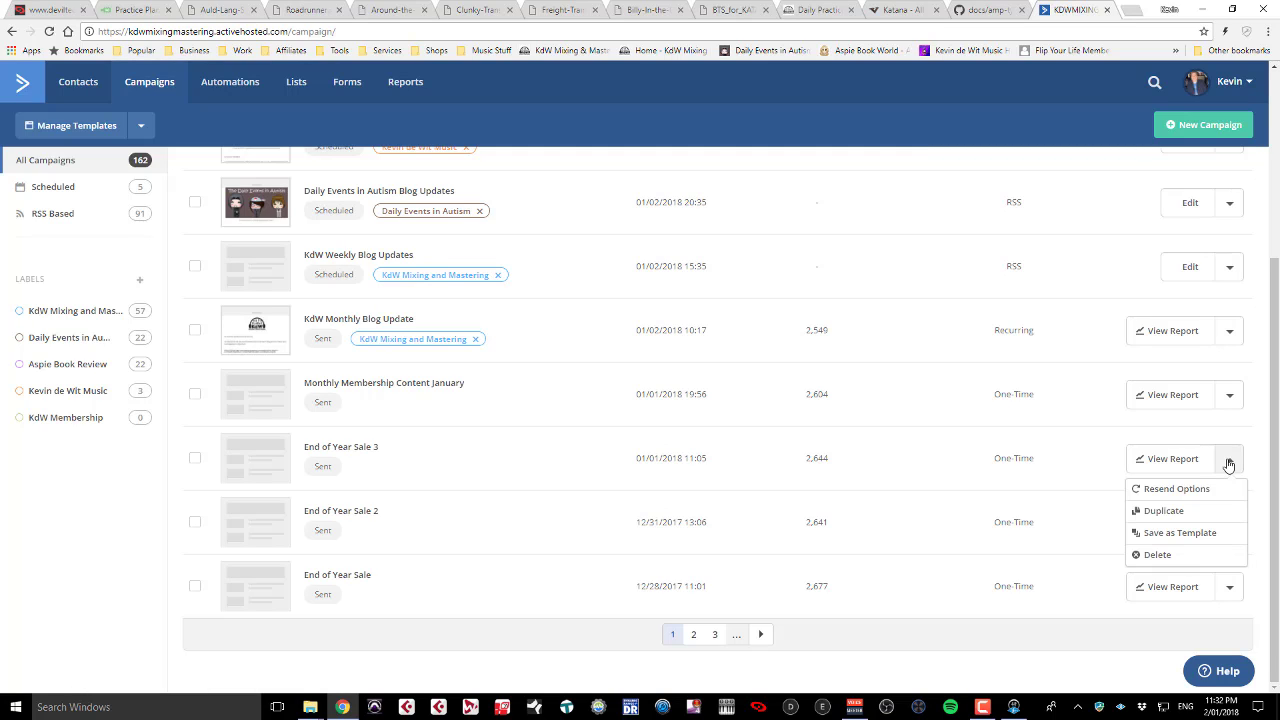